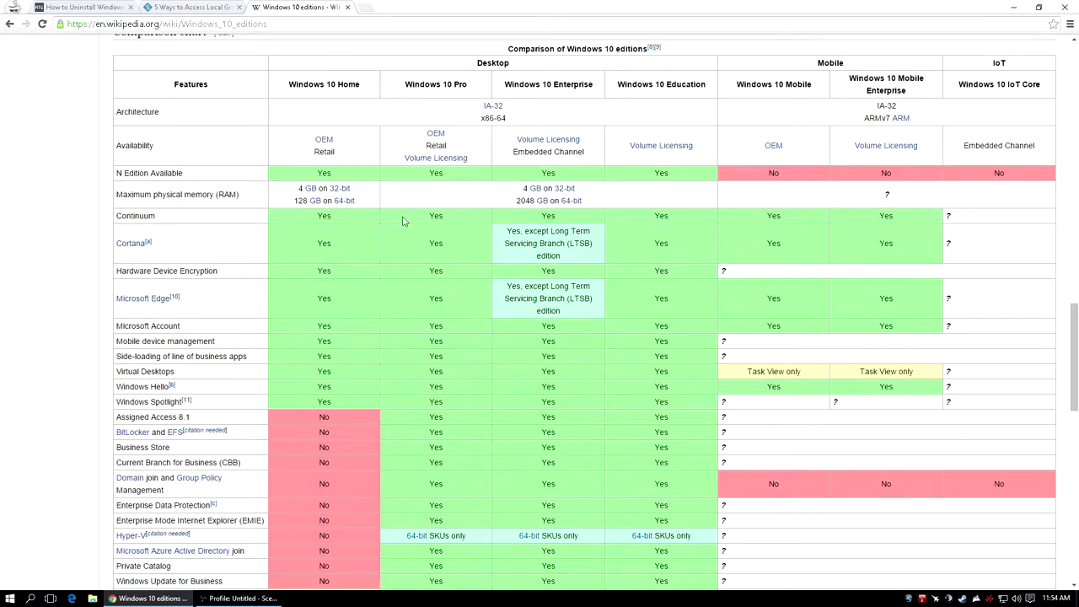
# - Scroll the editions comparison table and drag-select a large block of rows, then clear it
pyautogui.scroll(-2, 402, 252)
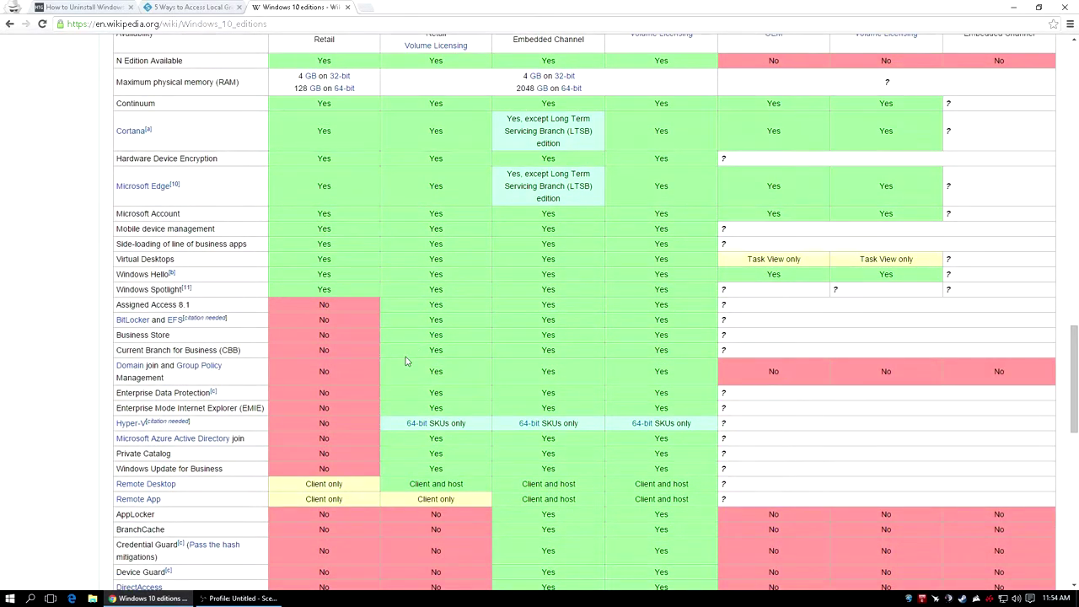
pyautogui.scroll(1, 405, 360)
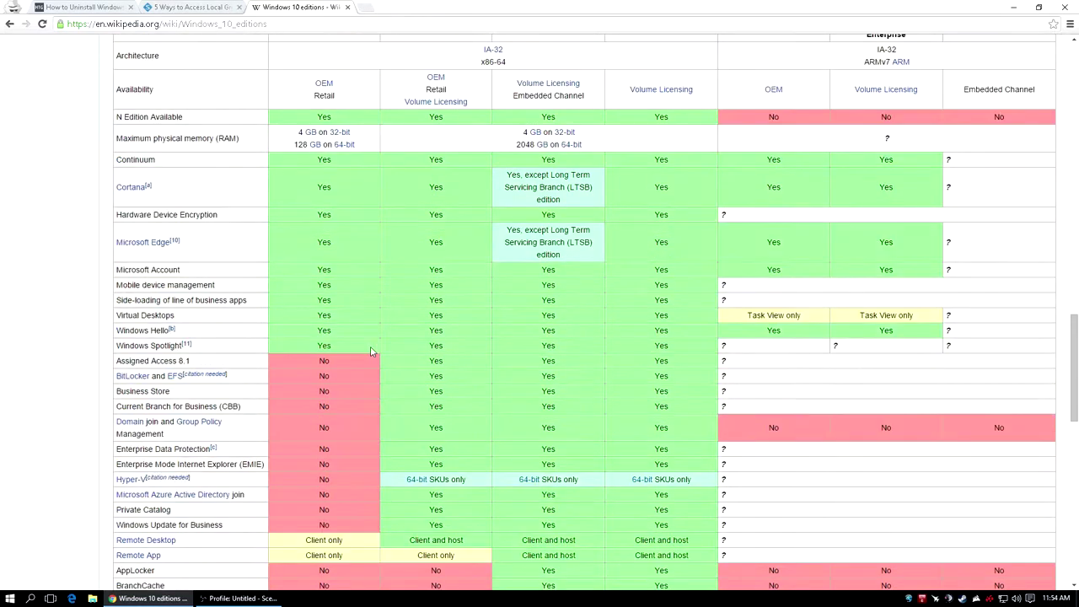
pyautogui.scroll(1, 371, 253)
pyautogui.moveTo(291, 84); pyautogui.dragTo(469, 403)
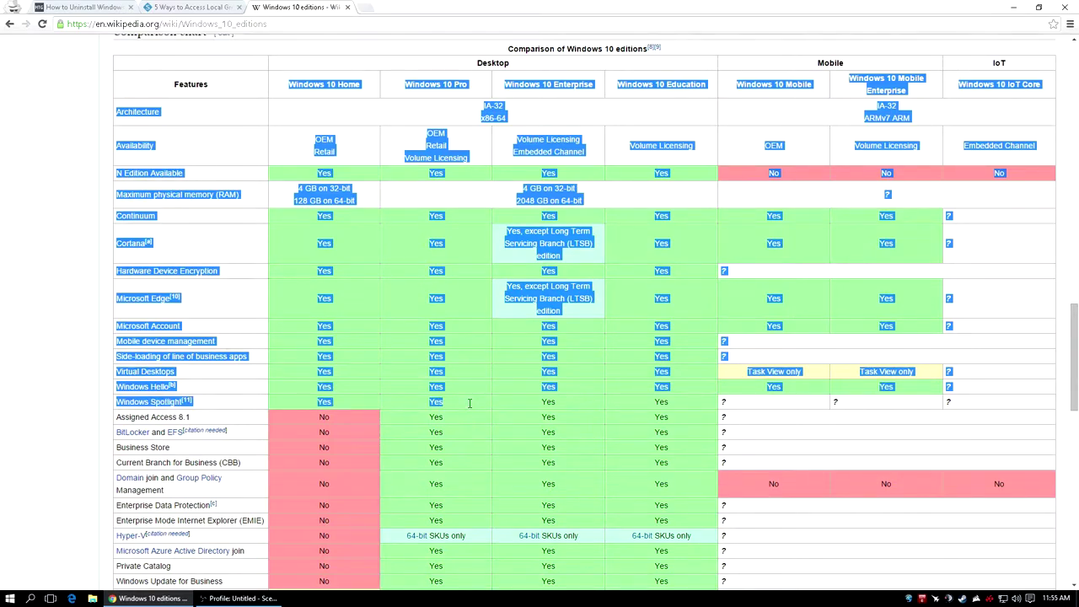
pyautogui.click(464, 407)
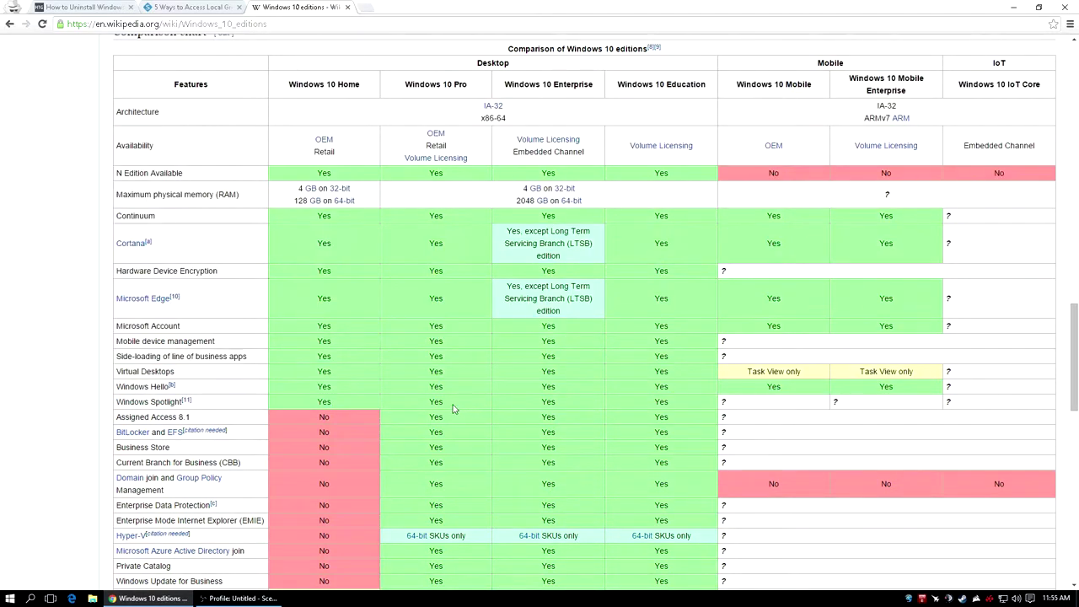
# - Briefly mark Pro's Windows Spotlight 'Yes', then highlight the Group Policy Management feature text
pyautogui.moveTo(455, 408); pyautogui.dragTo(430, 401)
pyautogui.scroll(-1, 485, 395)
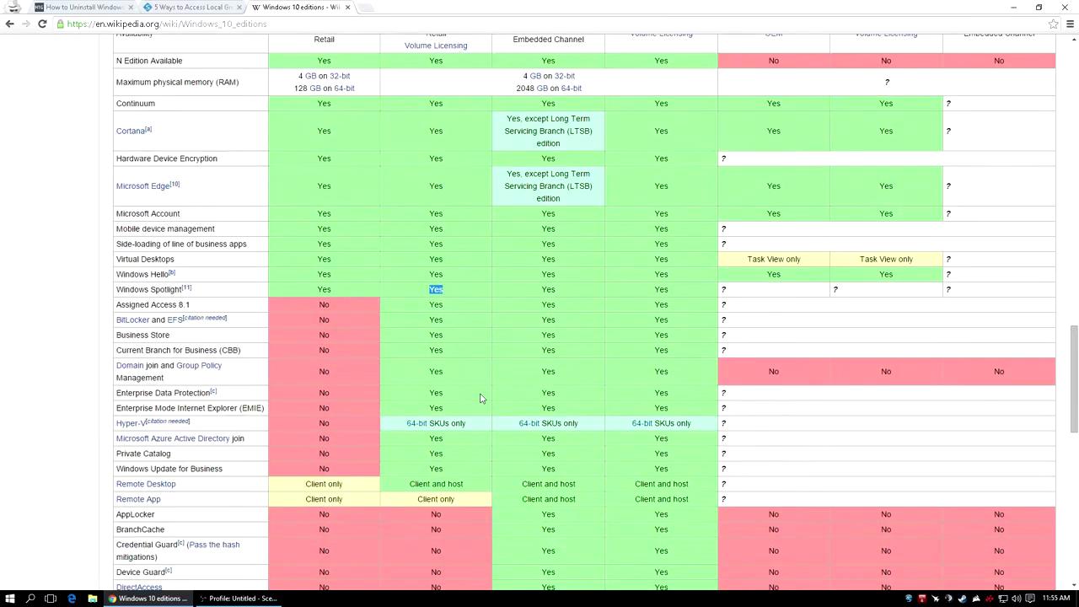
pyautogui.click(282, 308)
pyautogui.moveTo(165, 379); pyautogui.dragTo(116, 365)
# - Launch gpedit.msc from Run, maximize the Local Group Policy Editor and widen its tree pane
pyautogui.click(239, 378)
pyautogui.press('super+r')
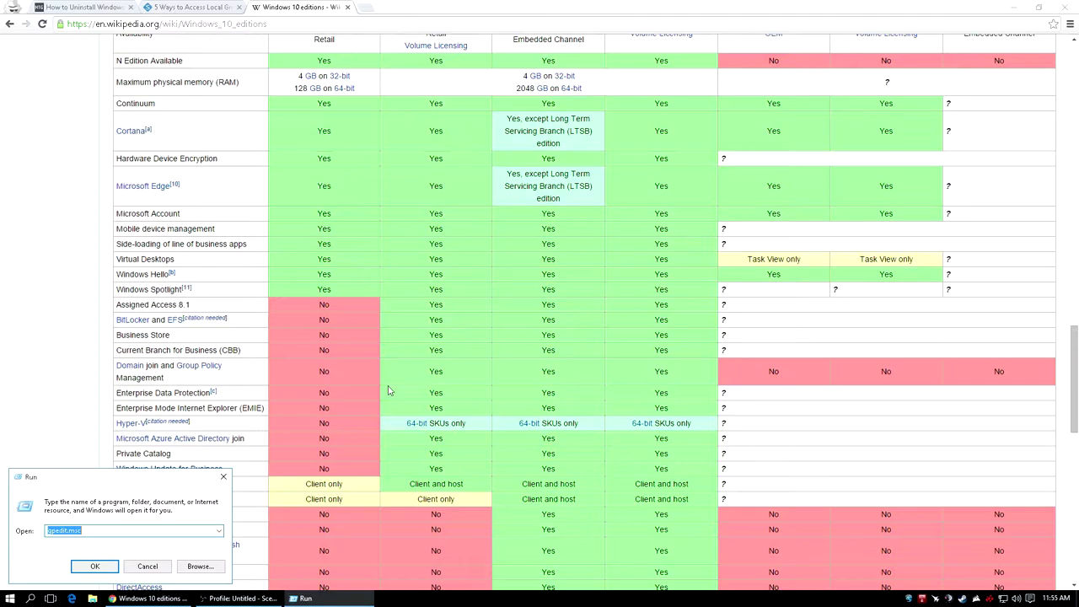
pyautogui.press('Return')
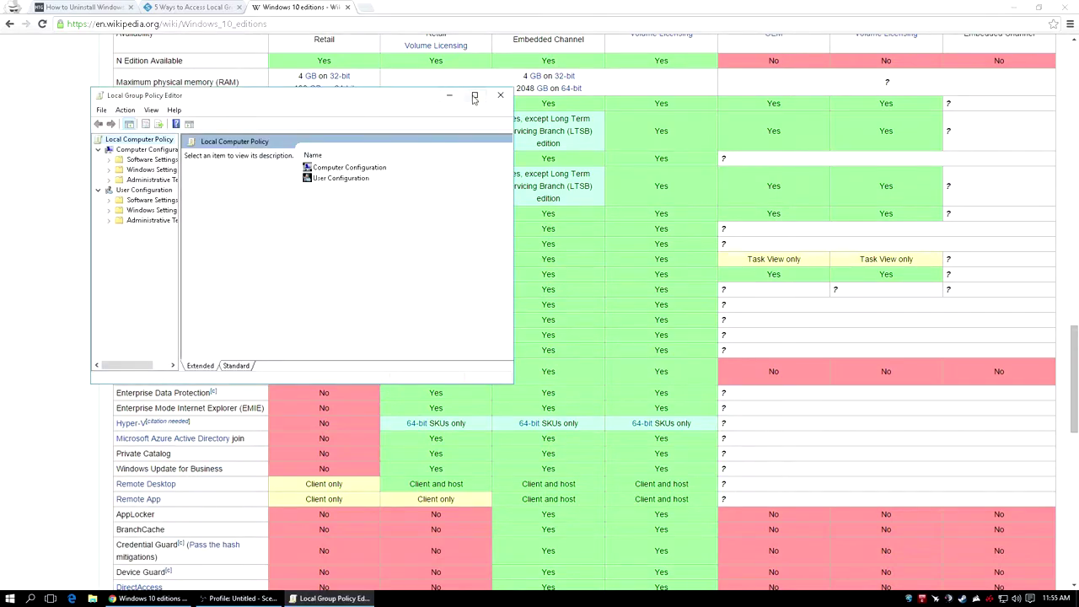
pyautogui.click(475, 95)
pyautogui.moveTo(89, 82); pyautogui.dragTo(186, 81)
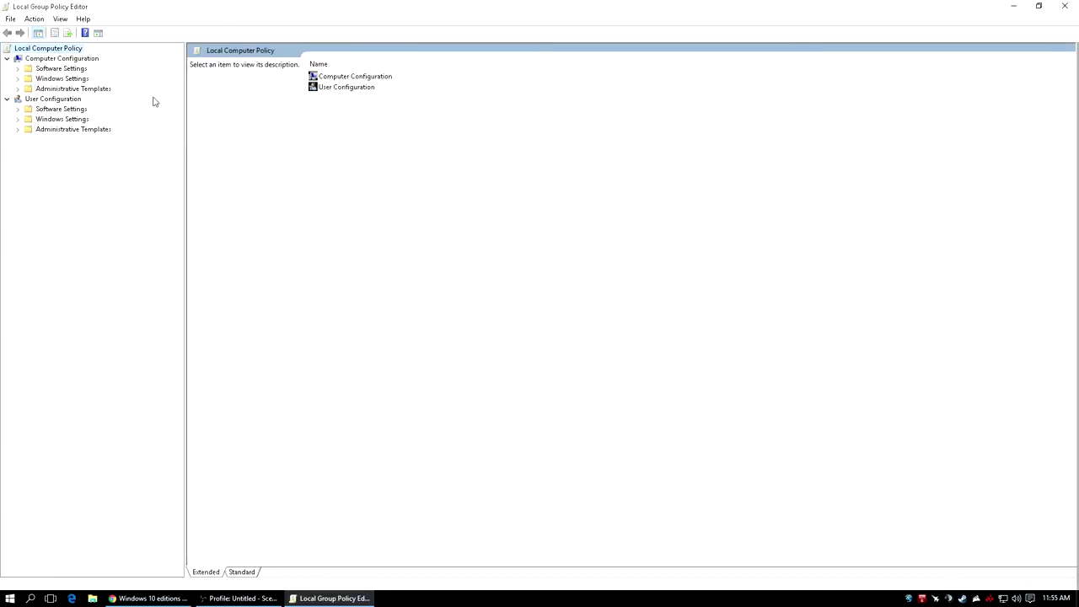
# - Expand Administrative Templates > Windows Components and select the Windows Update folder
pyautogui.click(19, 88)
pyautogui.click(67, 160)
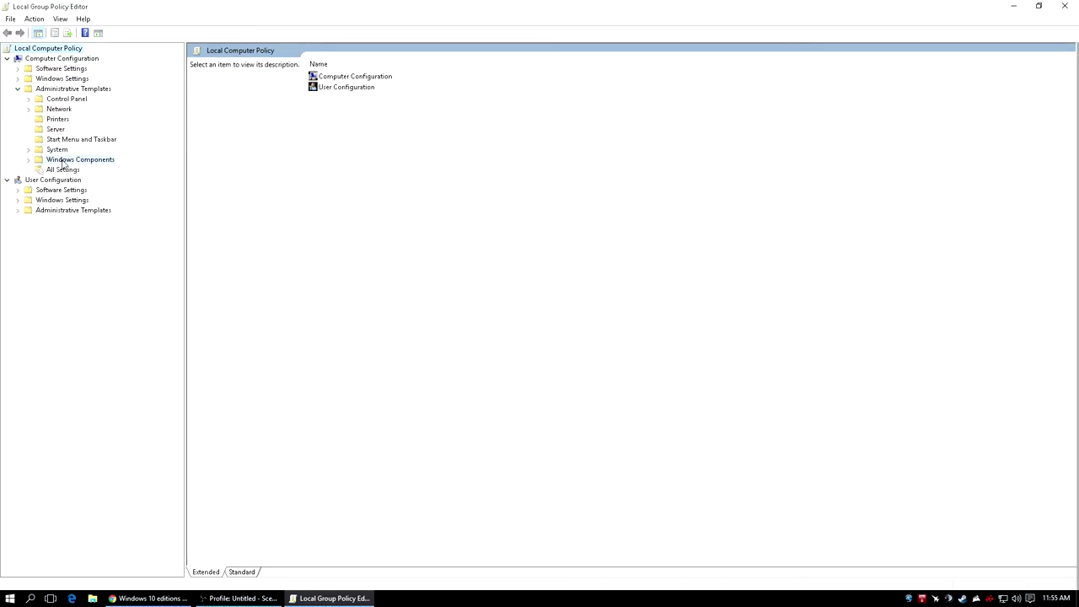
pyautogui.click(29, 159)
pyautogui.scroll(-7, 126, 337)
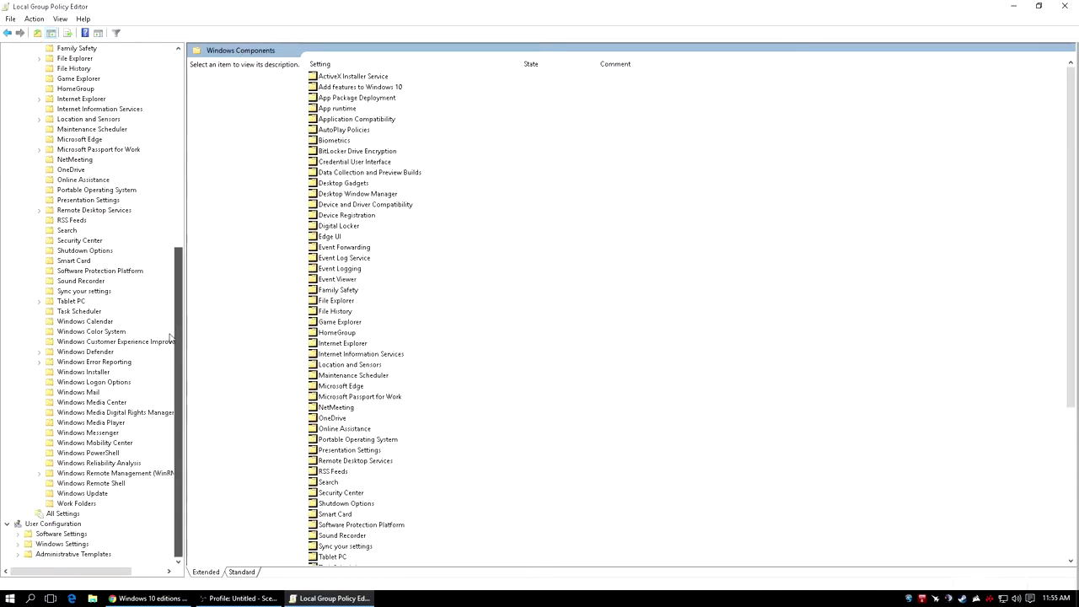
pyautogui.click(91, 493)
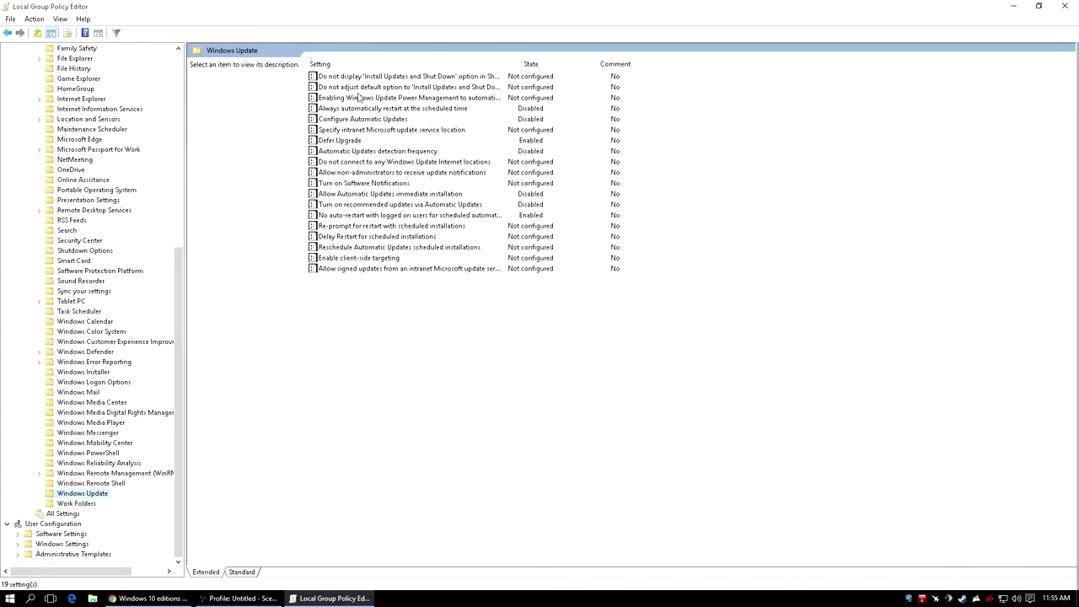
# - Read the Defer Upgrade, no auto-restart and Automatic Updates detection frequency policy descriptions
pyautogui.click(330, 141)
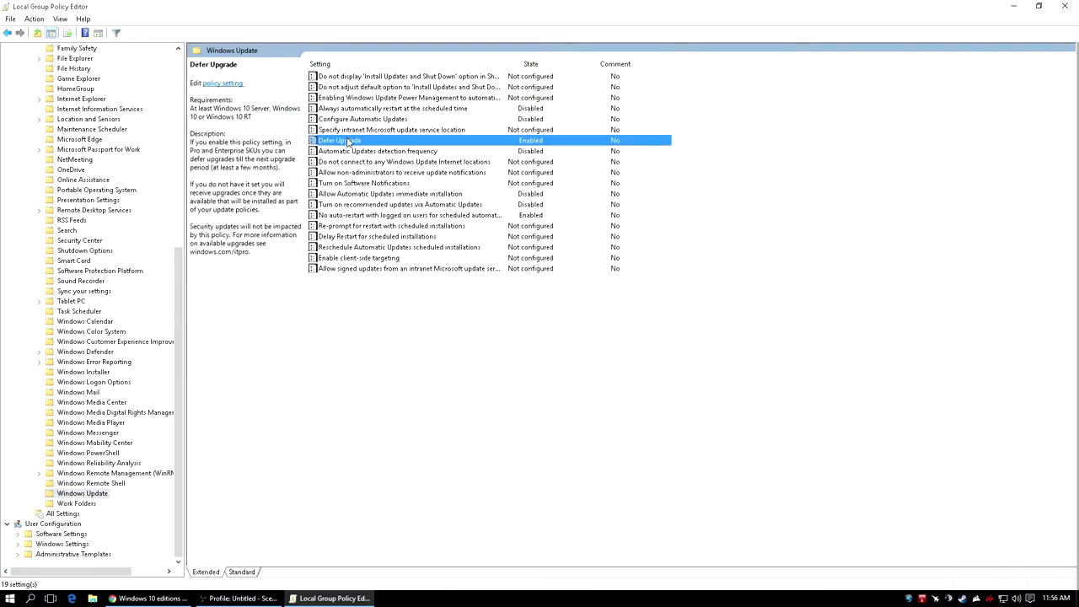
pyautogui.click(393, 216)
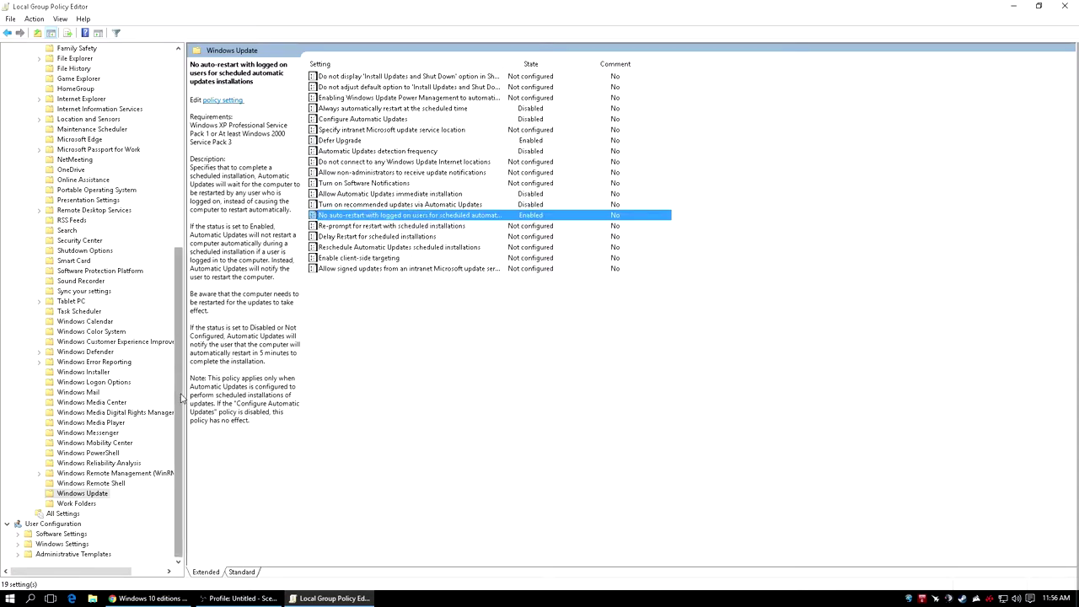
pyautogui.moveTo(179, 397); pyautogui.dragTo(180, 365)
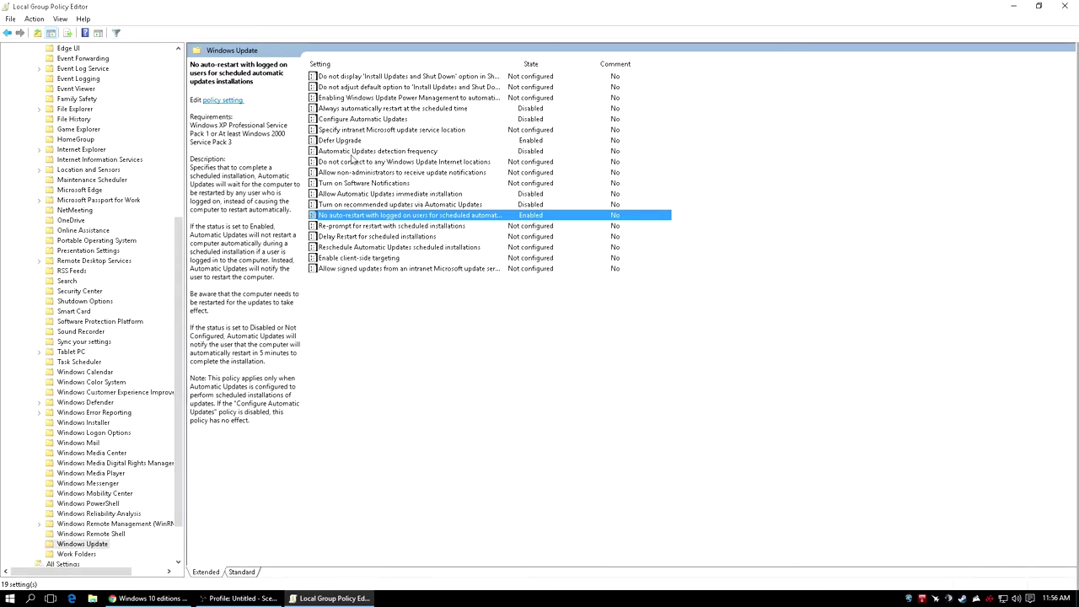
pyautogui.click(353, 153)
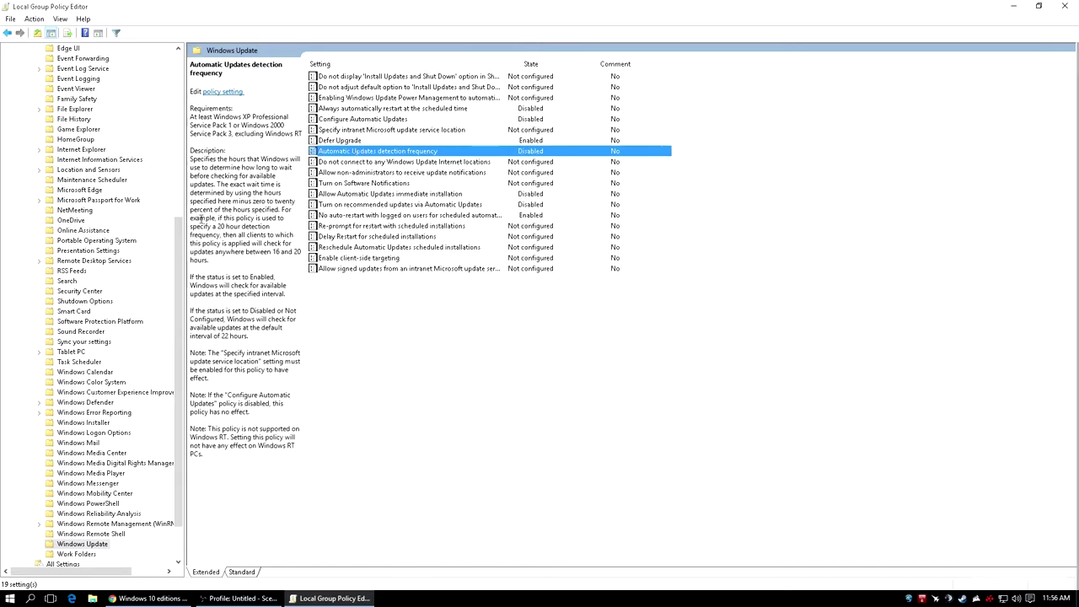
# - Scroll through the policy description, then collapse Windows Components and Administrative Templates
pyautogui.moveTo(179, 257); pyautogui.dragTo(191, 104)
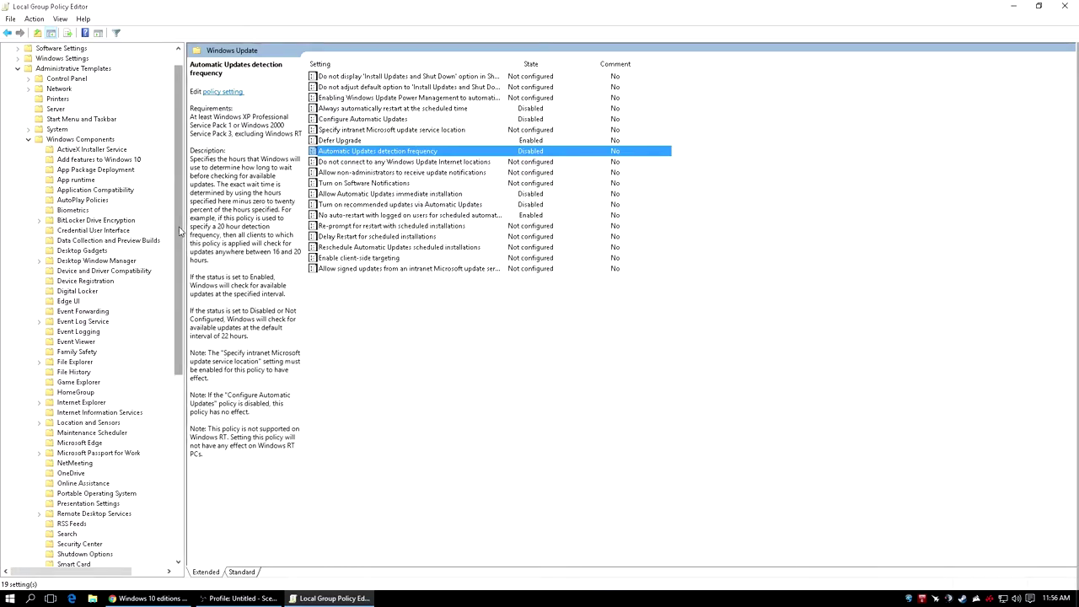
pyautogui.moveTo(180, 231); pyautogui.dragTo(194, 163)
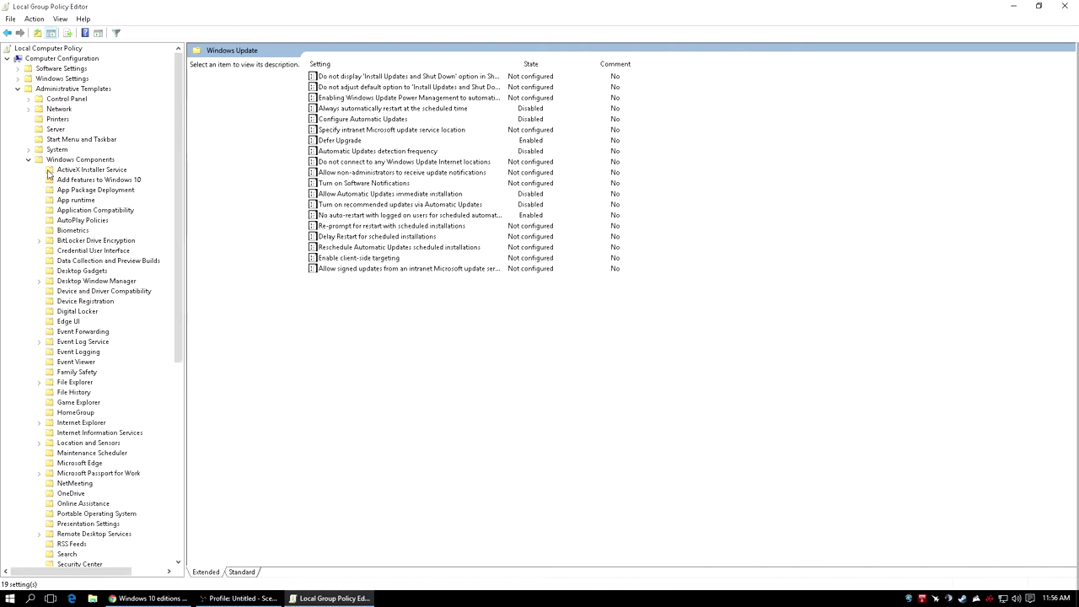
pyautogui.click(28, 159)
pyautogui.click(17, 88)
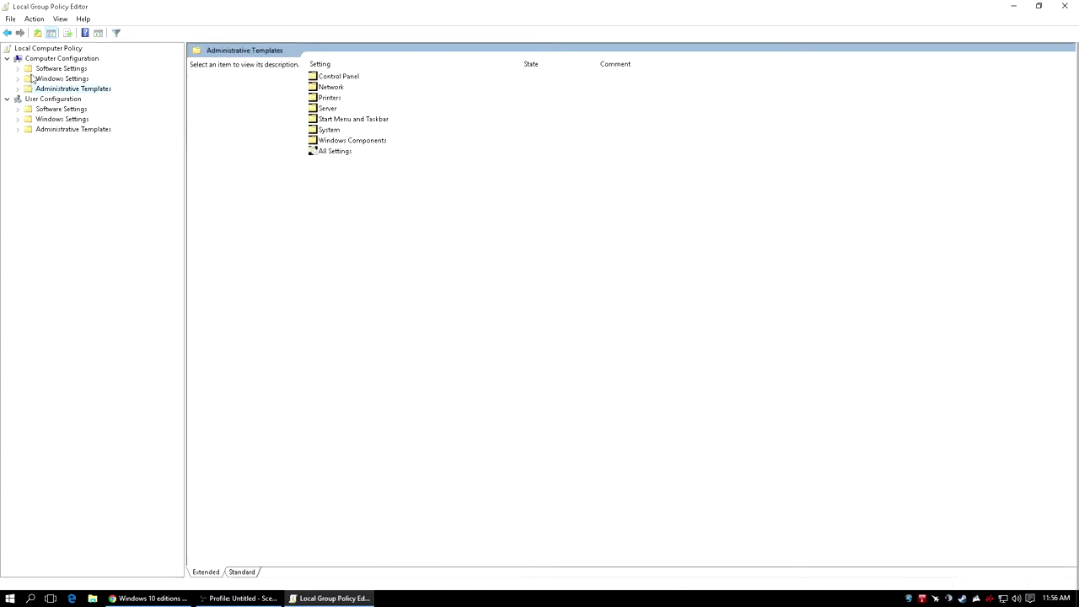
# - Close the policy editor and scroll through the How-To Geek article on removing built-in apps
pyautogui.hotkey('alt', 'F4')
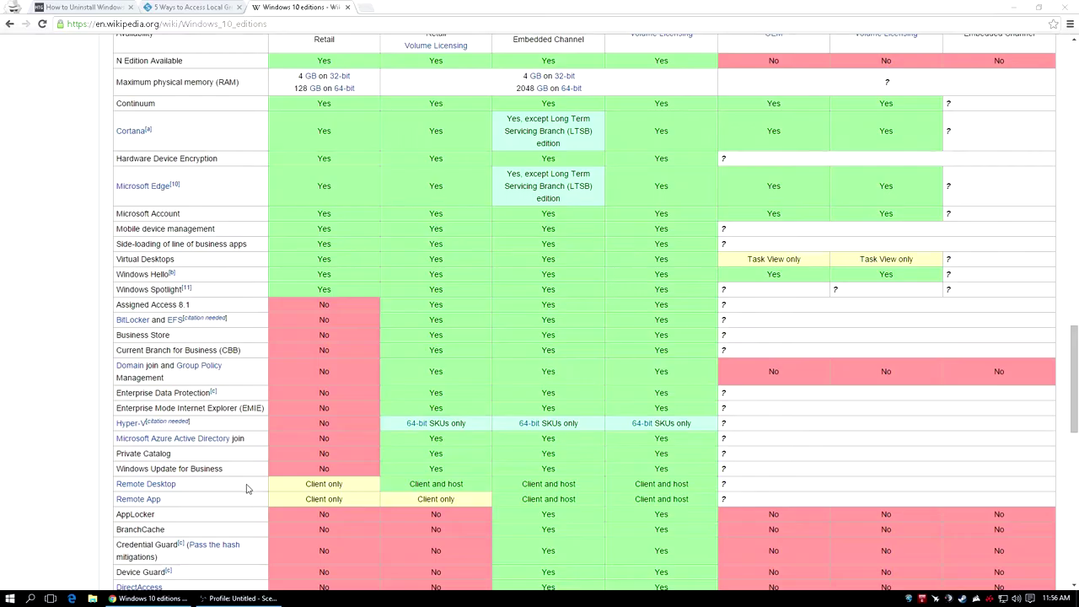
pyautogui.click(193, 7)
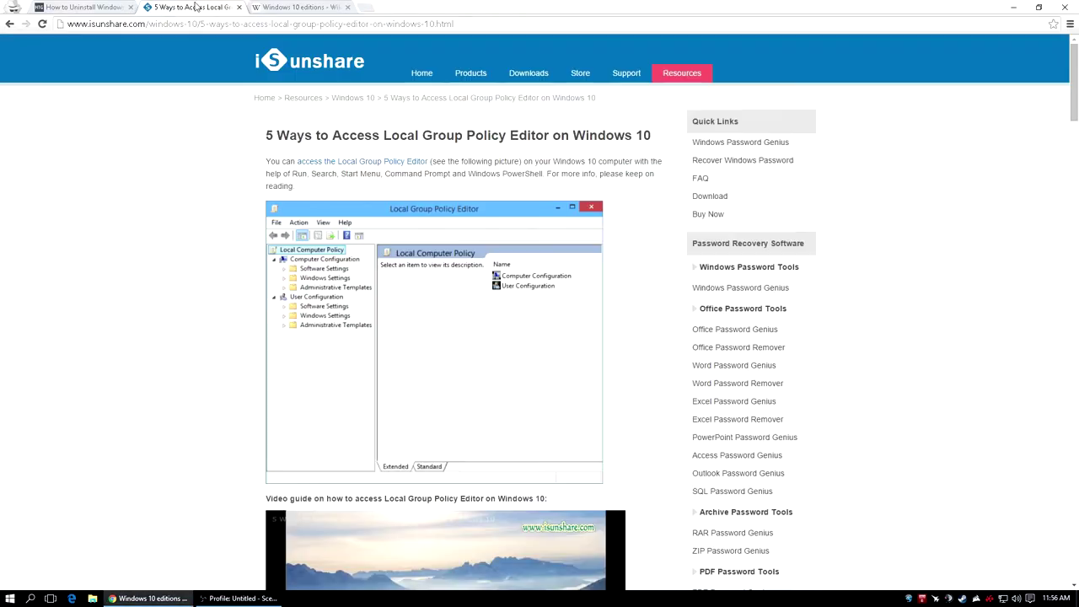
pyautogui.click(80, 7)
pyautogui.scroll(-1, 117, 246)
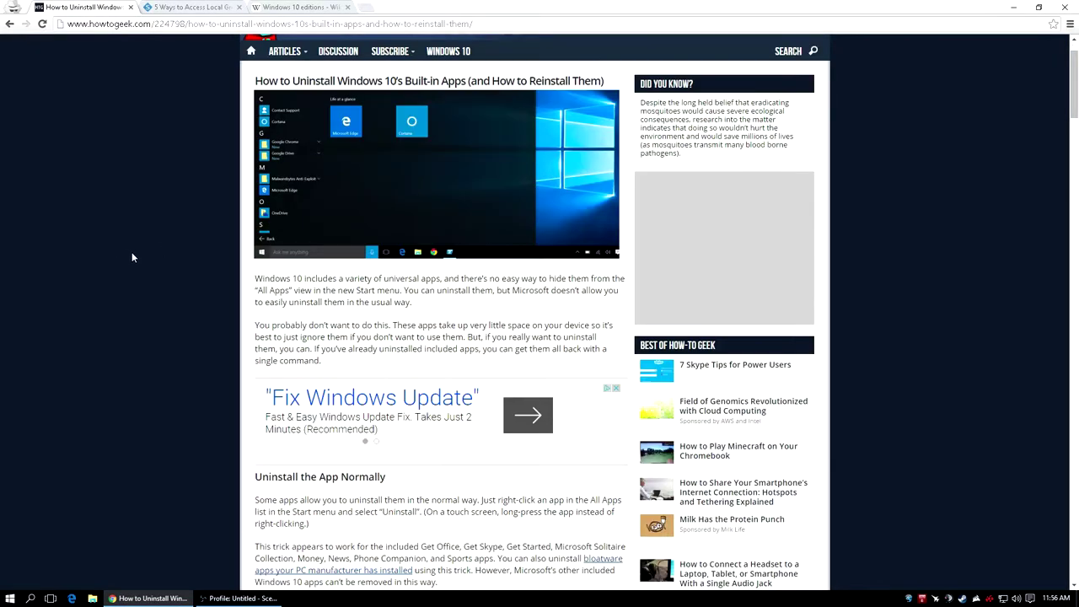
pyautogui.scroll(-4, 132, 252)
pyautogui.scroll(-10, 142, 255)
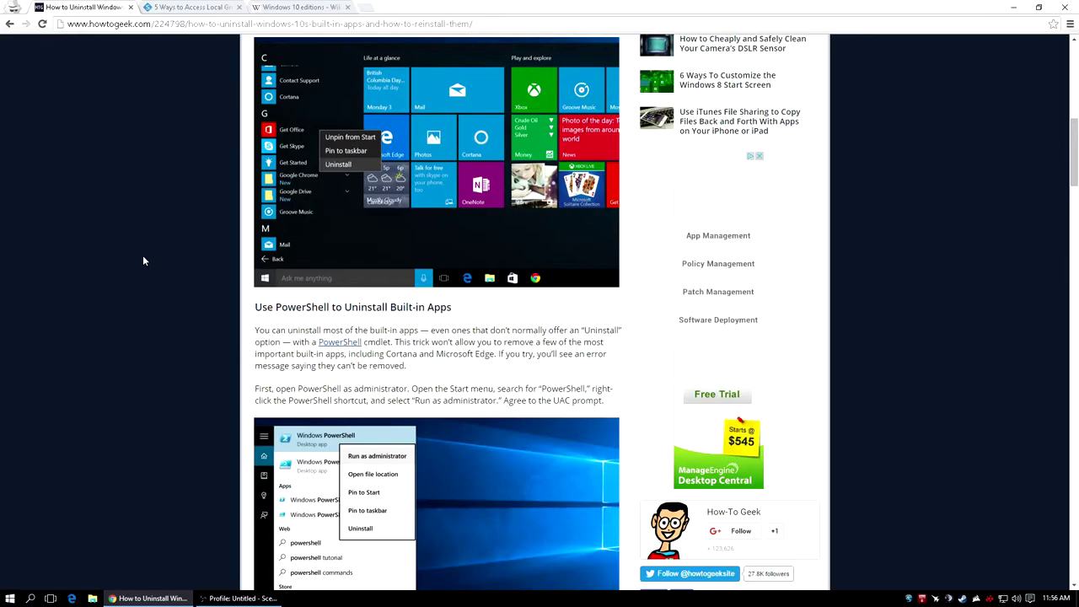
pyautogui.scroll(3, 143, 258)
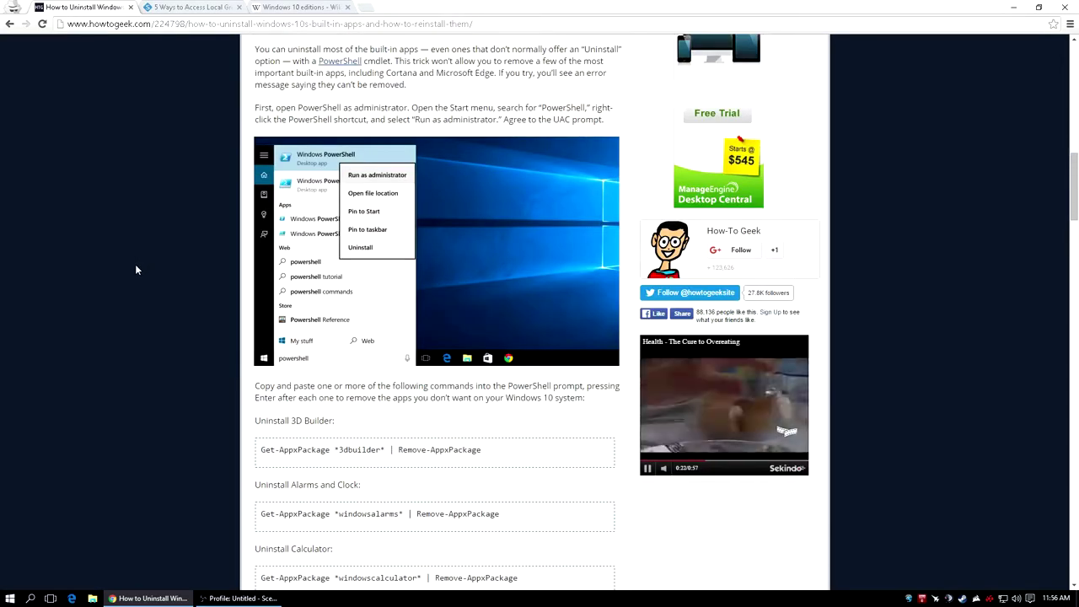
pyautogui.scroll(3, 135, 264)
pyautogui.scroll(-1, 141, 255)
pyautogui.scroll(5, 130, 278)
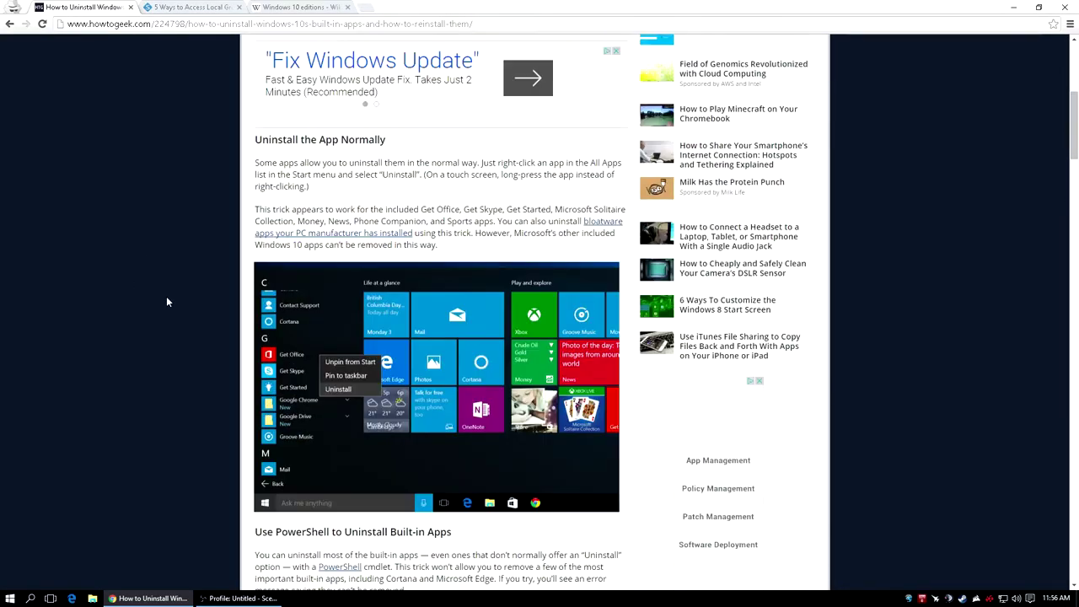
pyautogui.scroll(-3, 166, 295)
pyautogui.scroll(-3, 155, 279)
pyautogui.scroll(2, 157, 284)
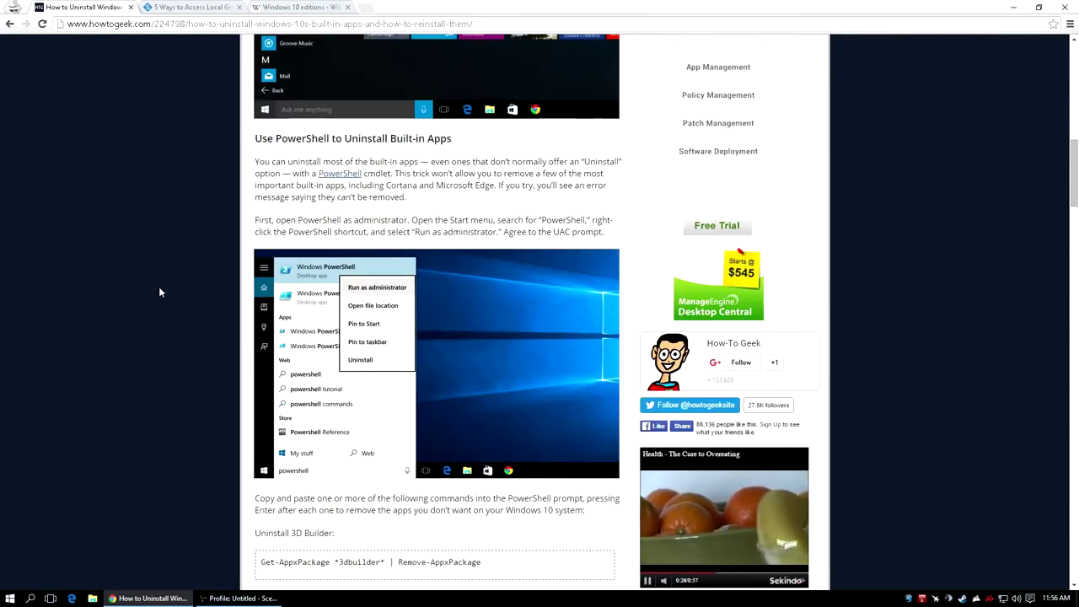
pyautogui.scroll(-3, 158, 291)
# - Search Start for 'powe' and run Windows PowerShell as administrator
pyautogui.press('super')
pyautogui.scroll(1, 922, 435)
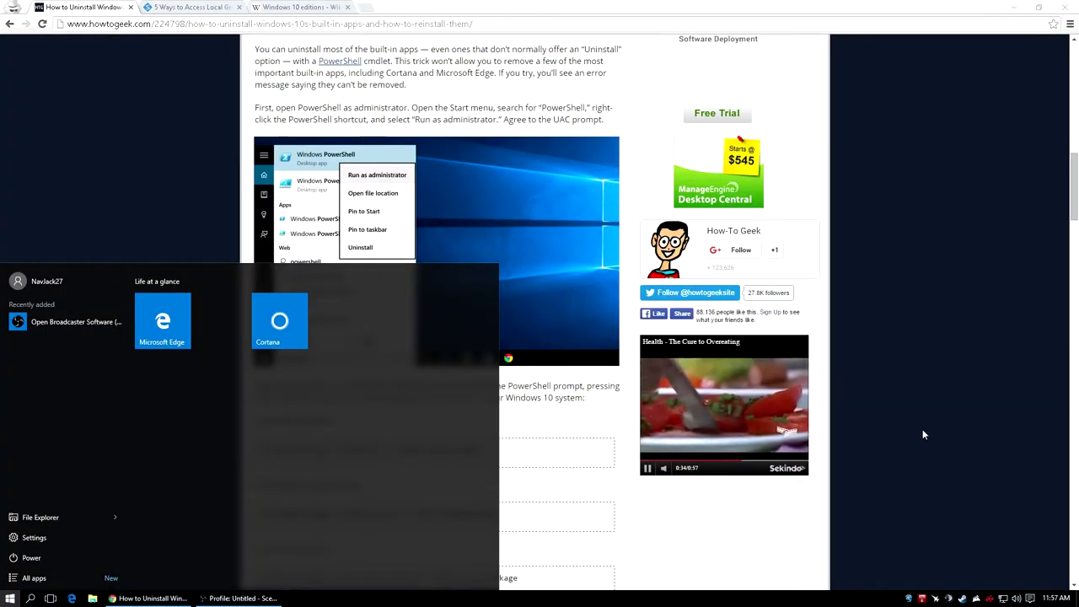
pyautogui.write('powe')
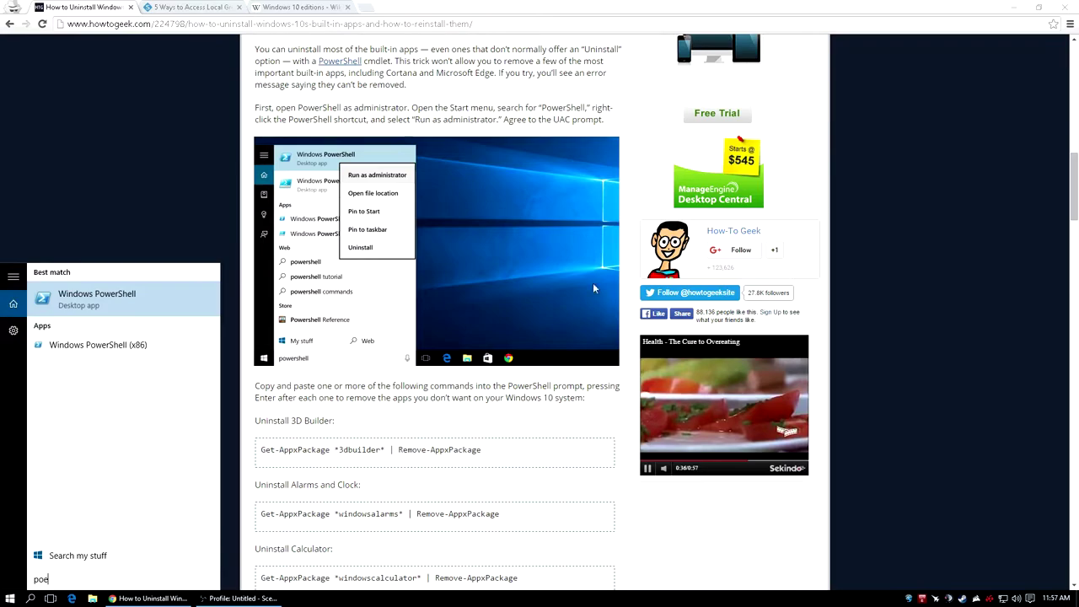
pyautogui.rightClick(217, 295)
pyautogui.click(253, 298)
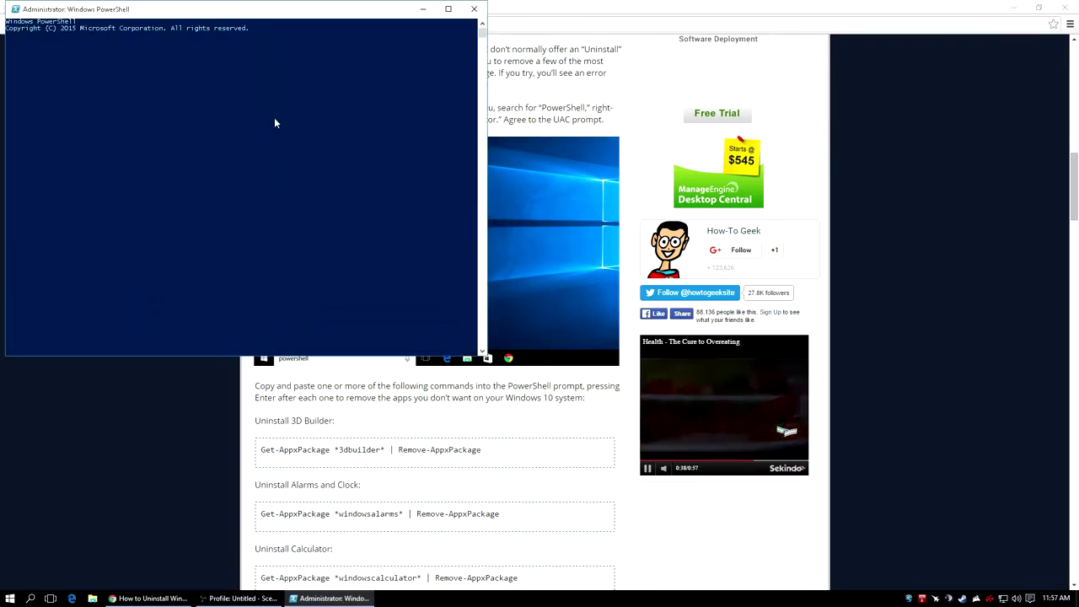
# - Scroll down the How-To Geek article and copy the Xbox app removal command
pyautogui.click(166, 358)
pyautogui.scroll(-2, 202, 331)
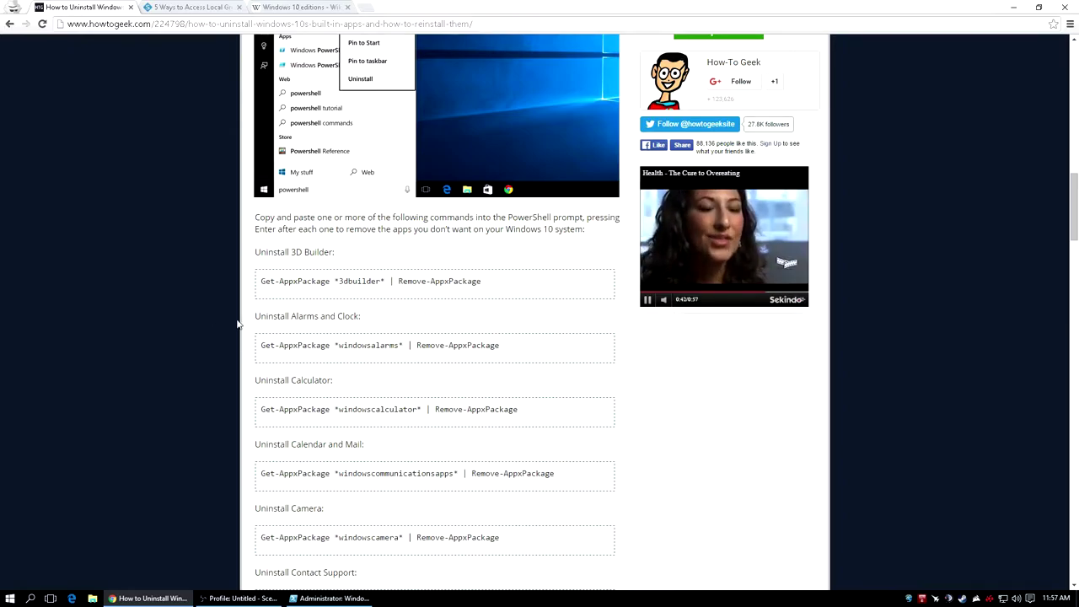
pyautogui.scroll(-1, 240, 320)
pyautogui.scroll(5, 231, 338)
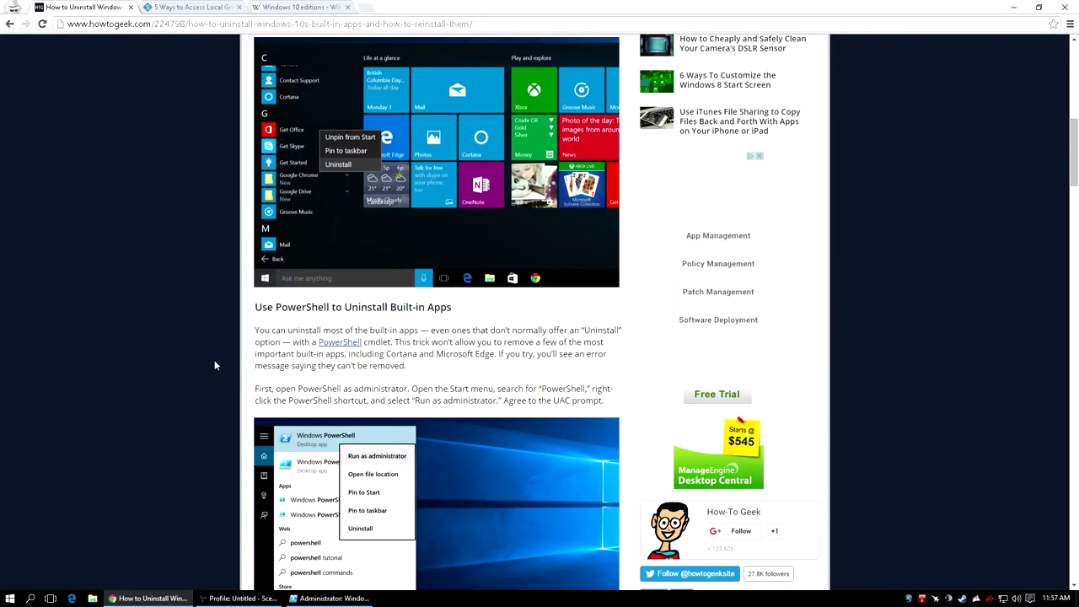
pyautogui.scroll(-5, 220, 363)
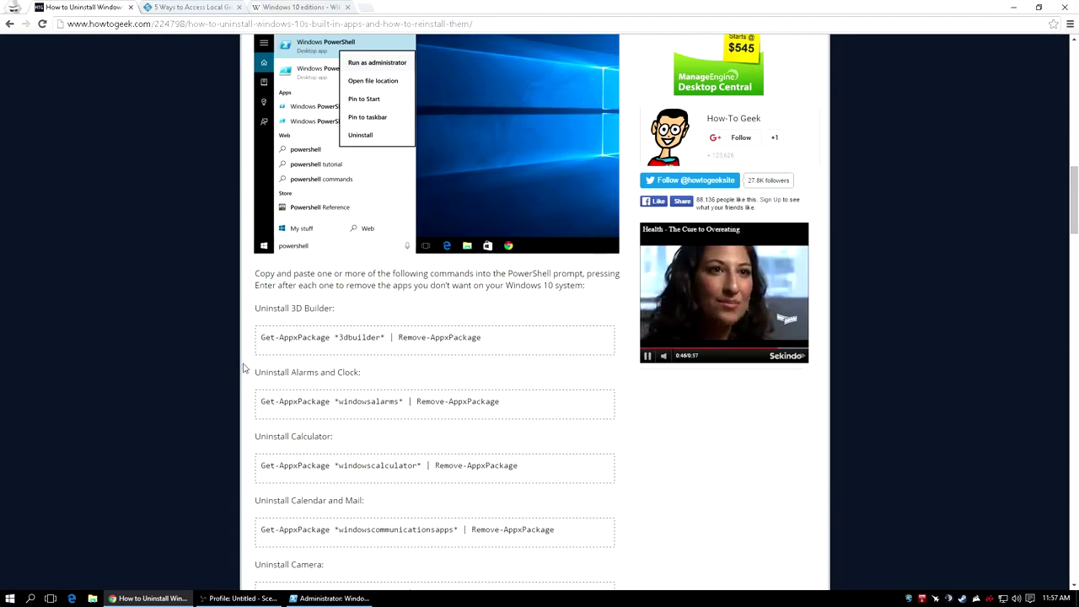
pyautogui.scroll(-2, 243, 369)
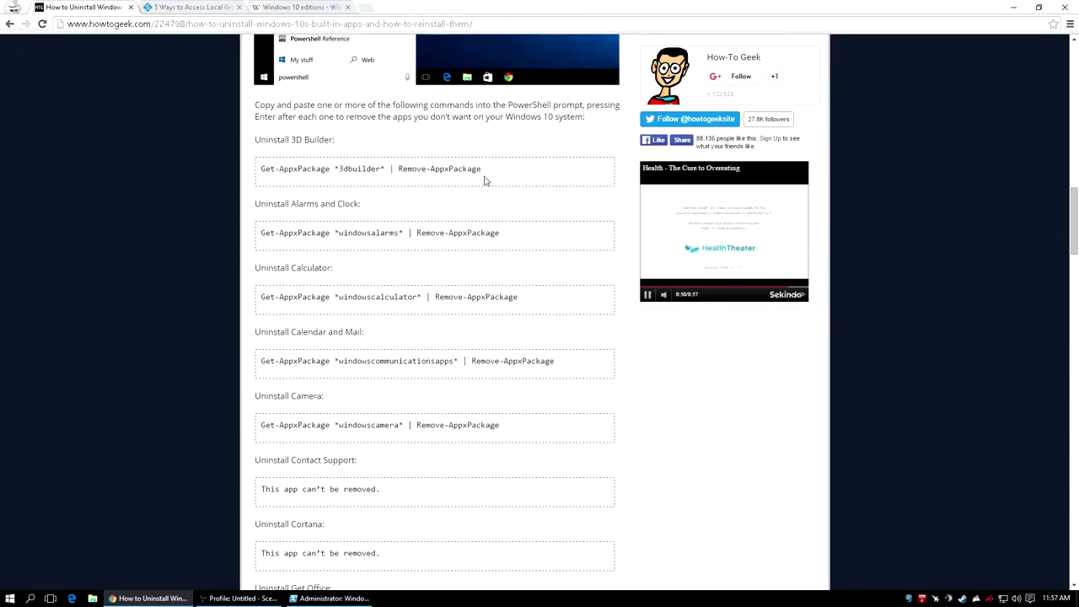
pyautogui.scroll(-4, 506, 322)
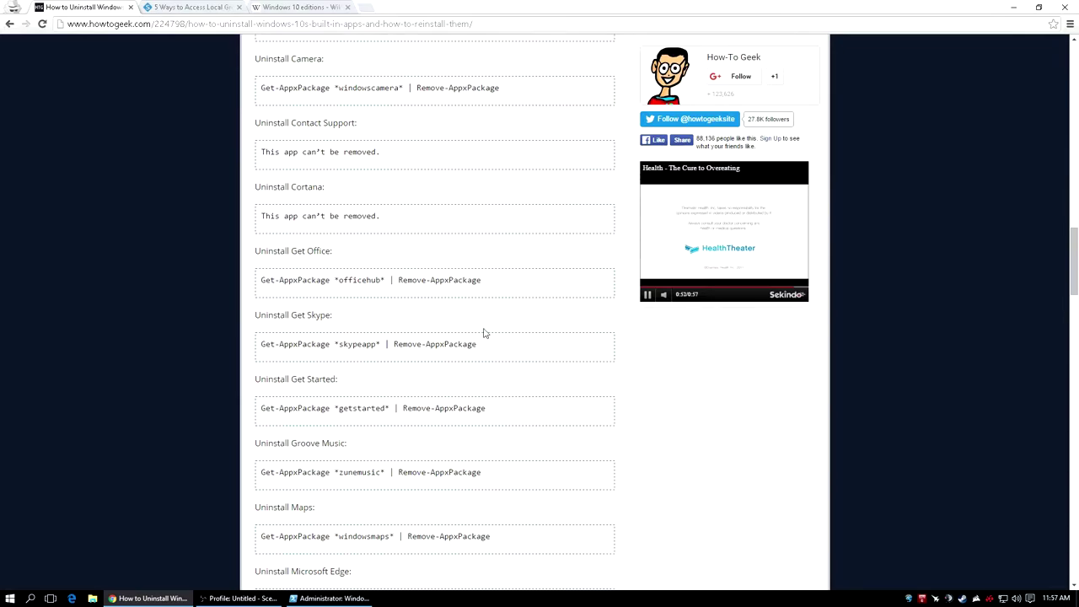
pyautogui.scroll(-2, 485, 333)
pyautogui.scroll(-10, 484, 333)
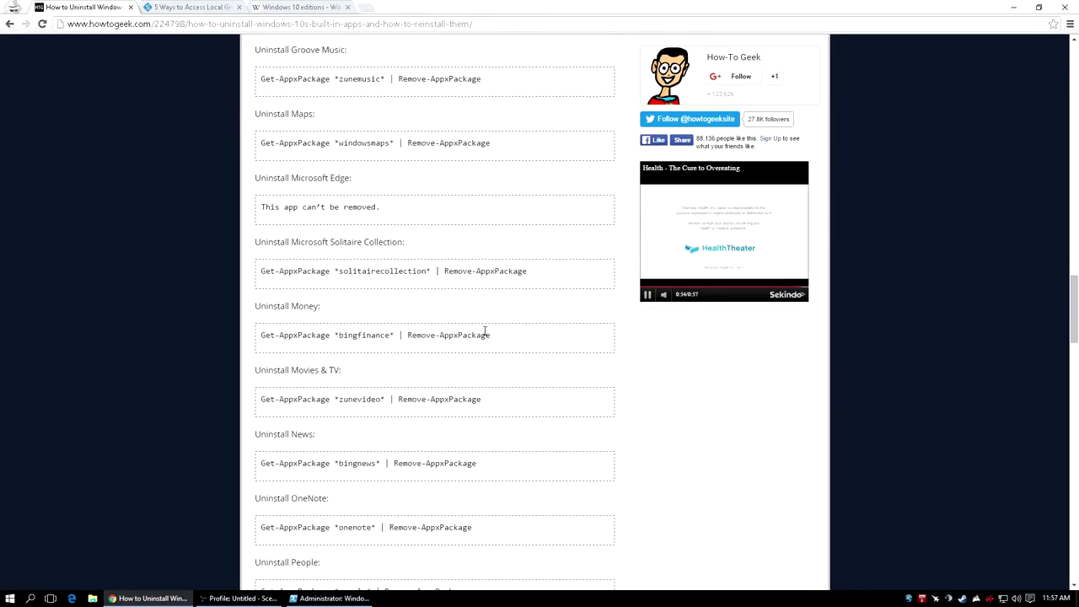
pyautogui.scroll(-3, 485, 340)
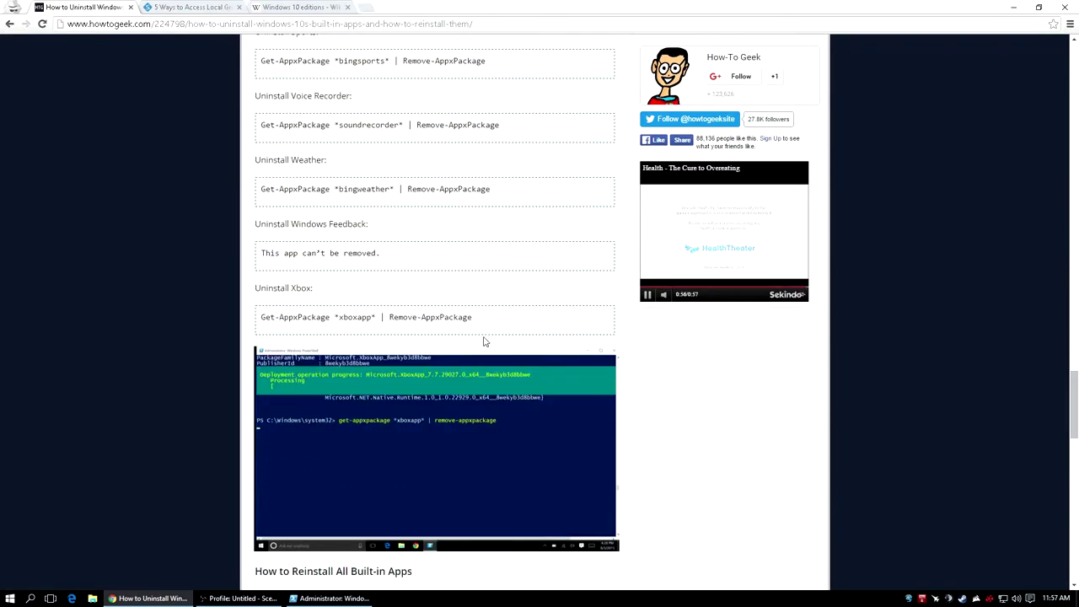
pyautogui.moveTo(478, 156); pyautogui.dragTo(262, 155)
pyautogui.rightClick(292, 150)
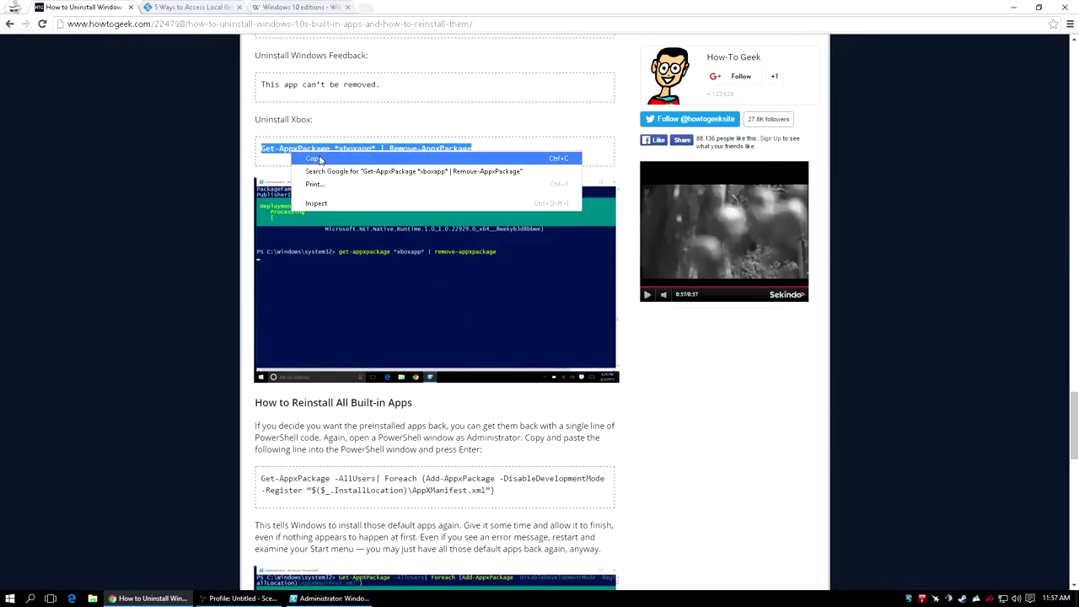
pyautogui.click(297, 156)
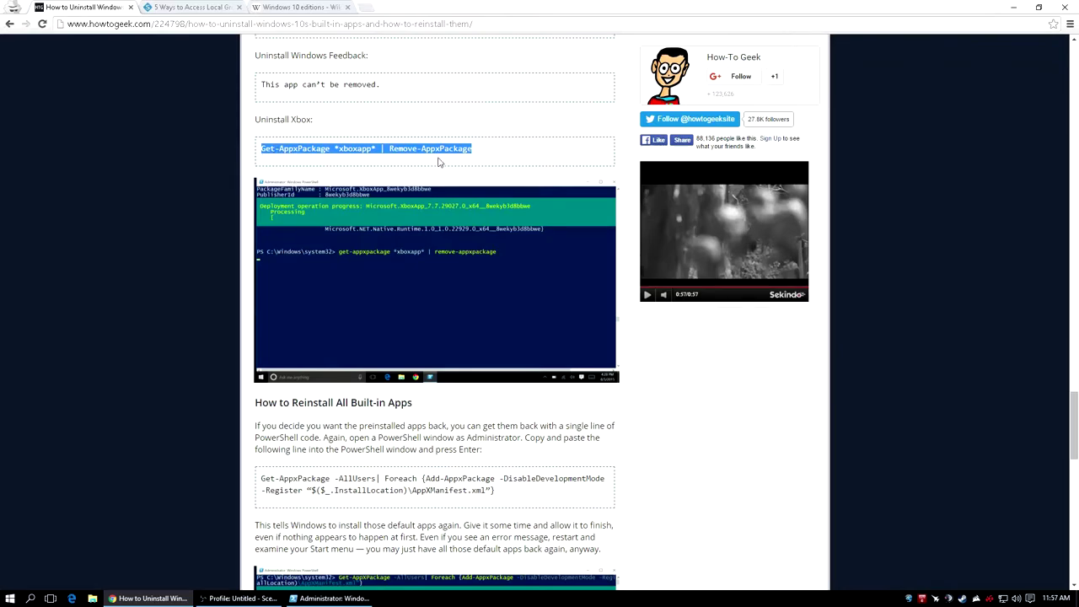
# - Check the administrator PowerShell window, then go to the winaero.com article tab
pyautogui.click(329, 598)
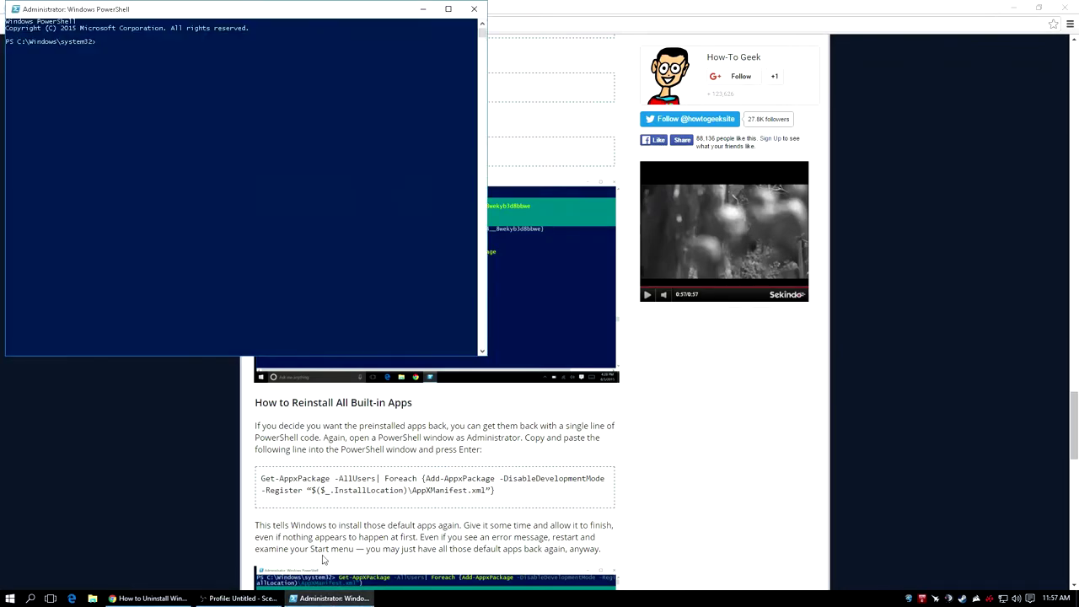
pyautogui.click(193, 421)
pyautogui.hotkey('ctrl', 'shift', 'Tab')
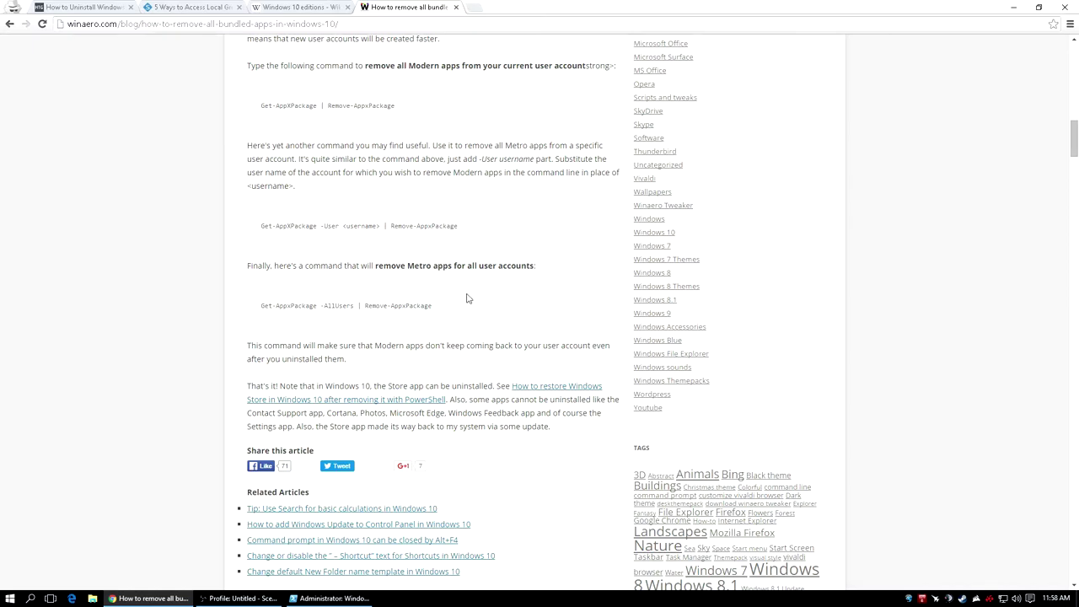
# - Copy the Get-AppxPackage -AllUsers | Remove-AppxPackage command from the winaero article
pyautogui.moveTo(433, 310); pyautogui.dragTo(262, 305)
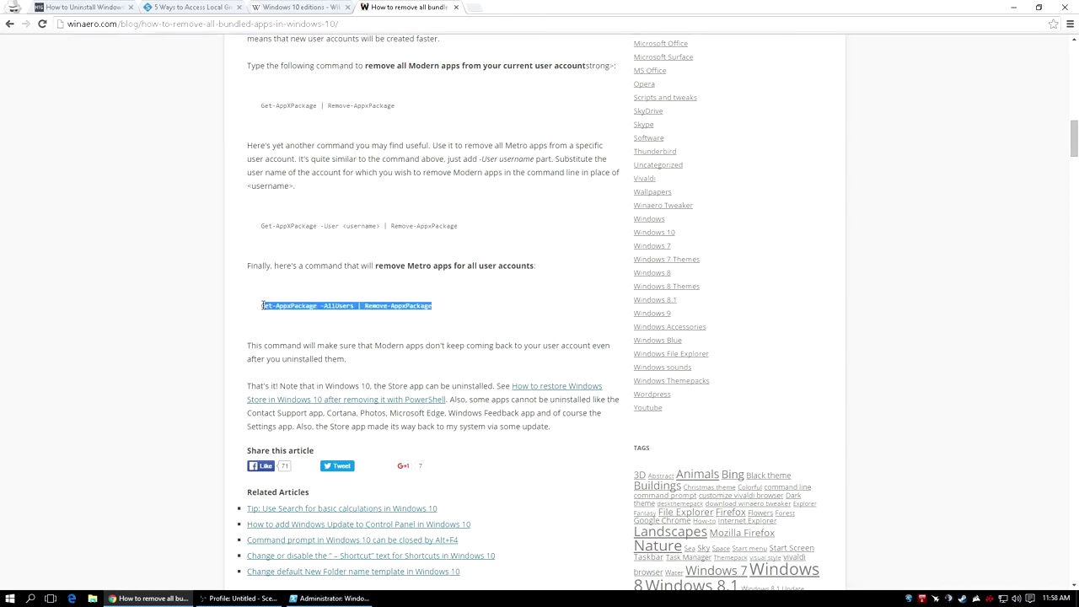
pyautogui.rightClick(287, 307)
pyautogui.click(314, 319)
pyautogui.click(316, 323)
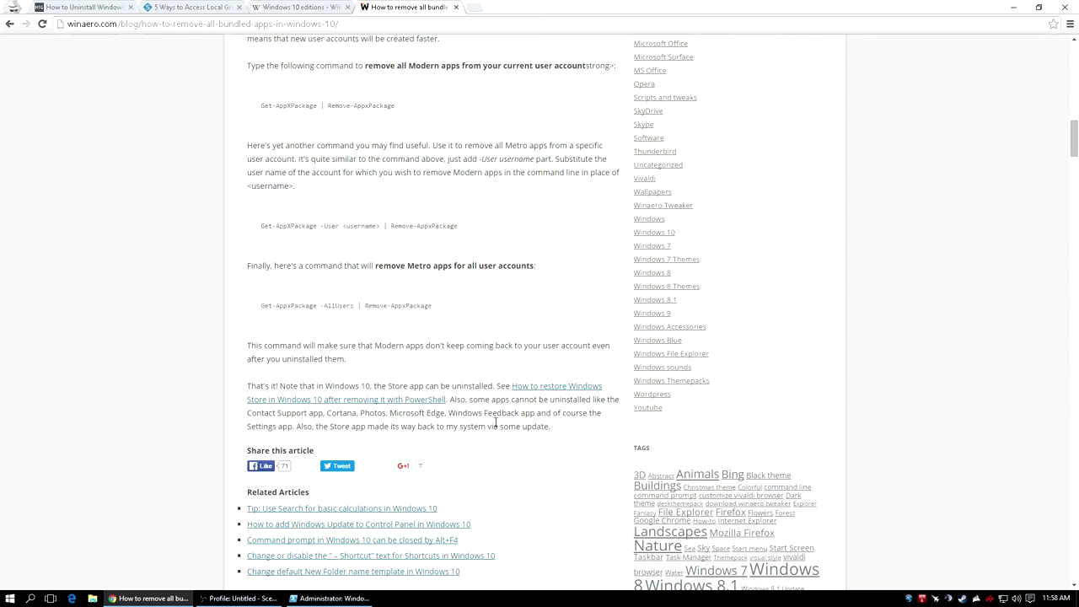
# - Paste the command at the administrator PowerShell prompt and reposition the window
pyautogui.click(328, 598)
pyautogui.rightClick(273, 138)
pyautogui.moveTo(224, 15); pyautogui.dragTo(419, 114)
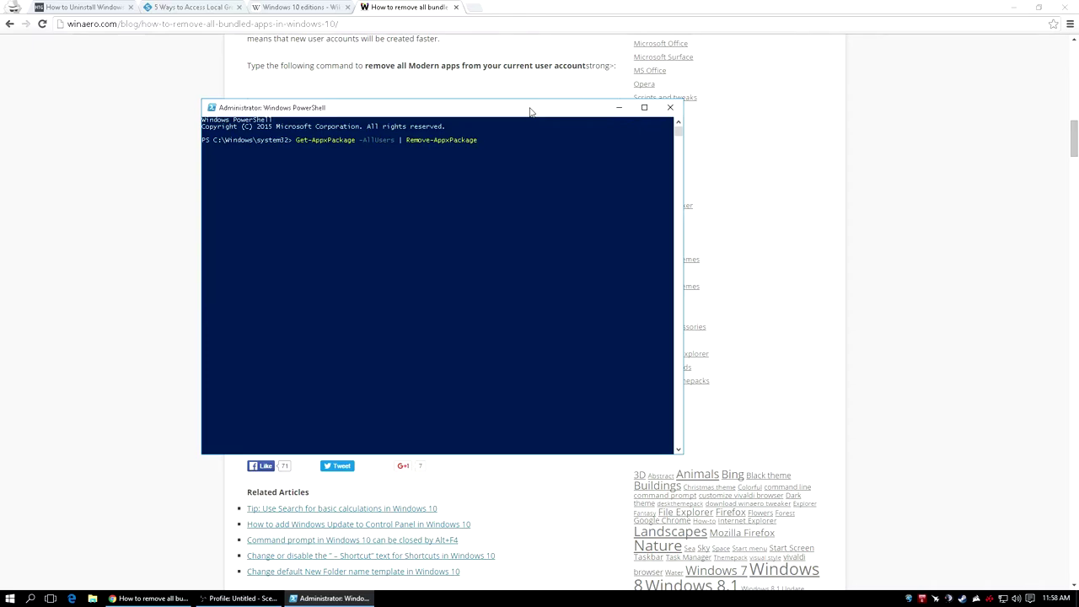
pyautogui.moveTo(503, 111); pyautogui.dragTo(681, 199)
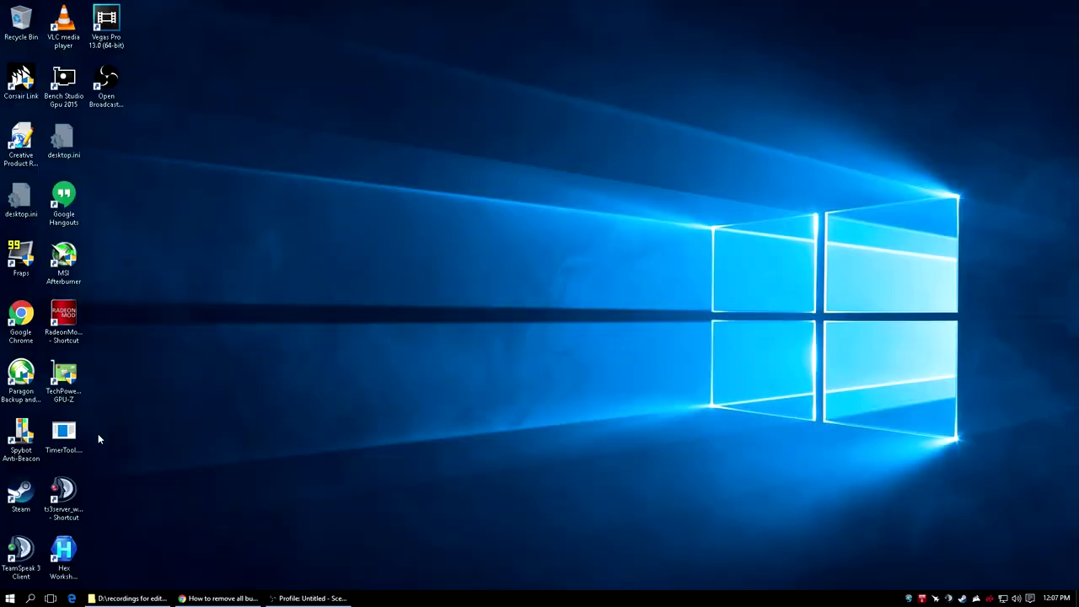
pyautogui.doubleClick(28, 436)
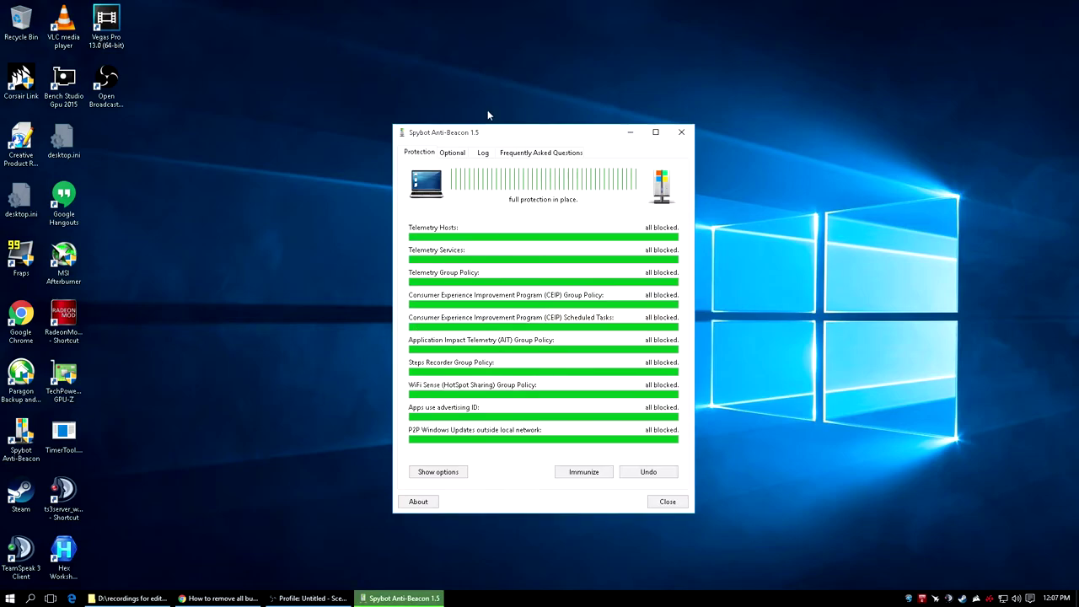
pyautogui.moveTo(494, 137); pyautogui.dragTo(460, 91)
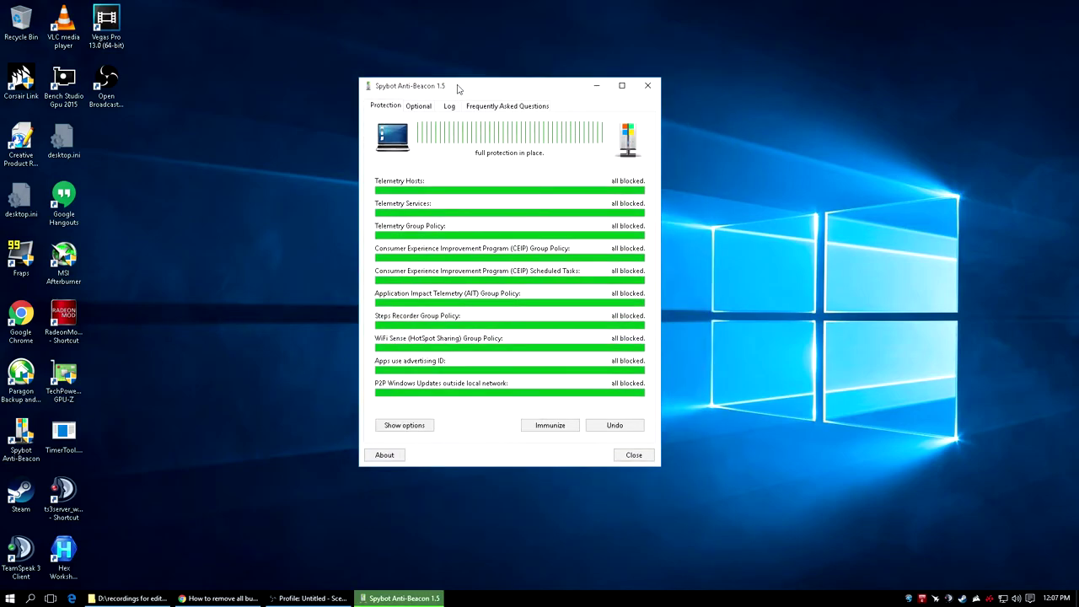
pyautogui.click(428, 108)
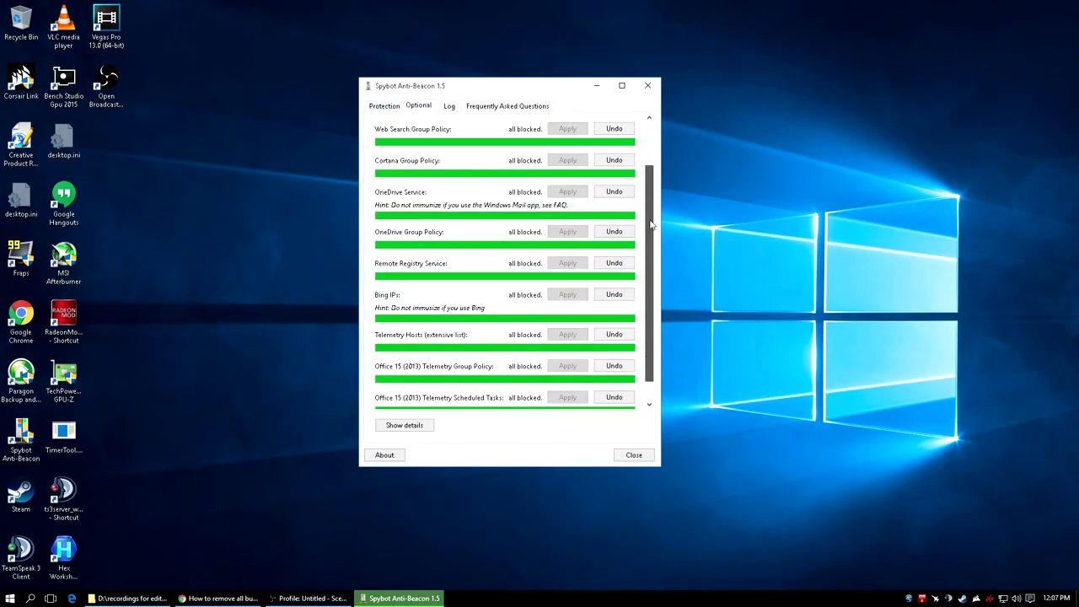
pyautogui.scroll(-5, 657, 329)
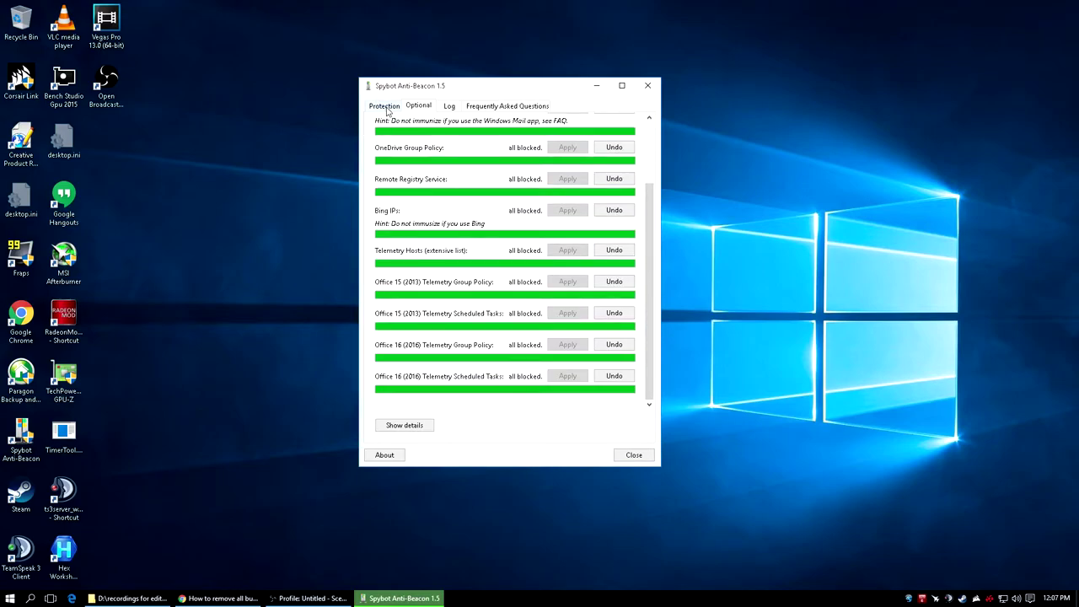
pyautogui.click(386, 107)
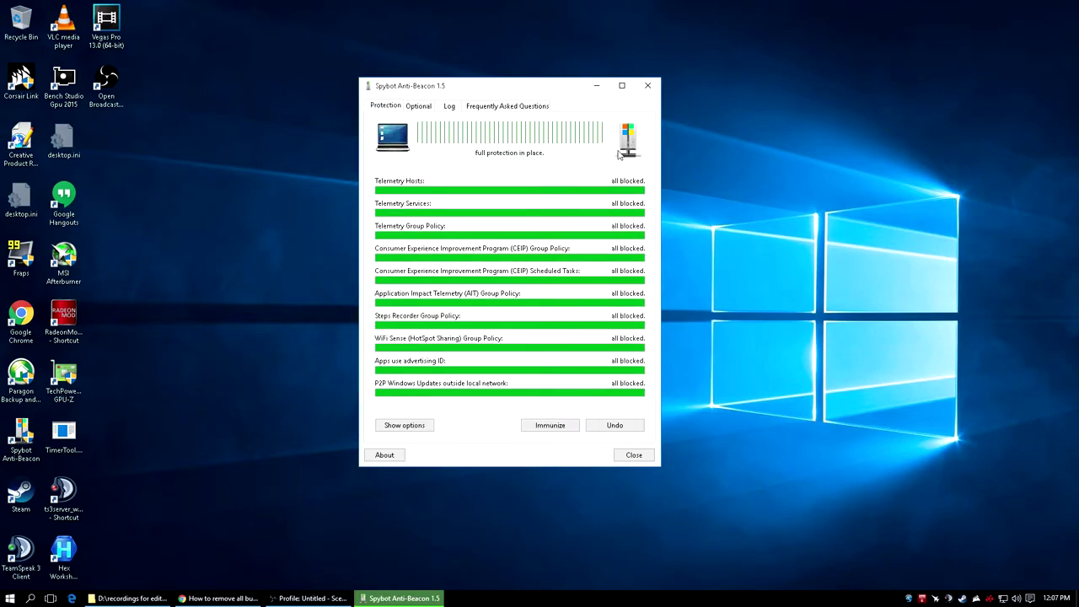
pyautogui.click(422, 107)
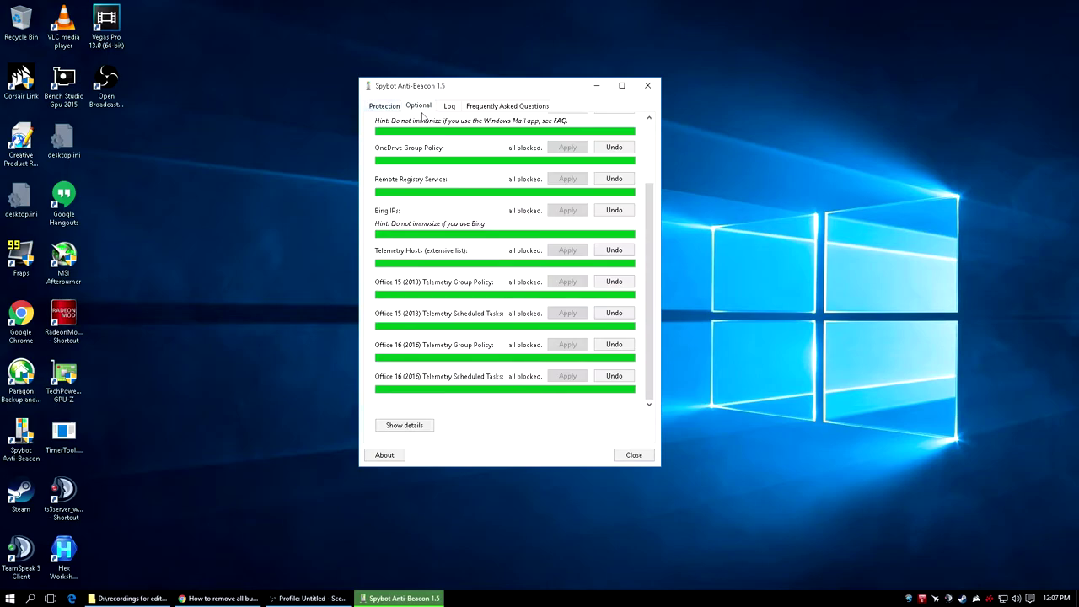
pyautogui.click(649, 131)
pyautogui.click(385, 107)
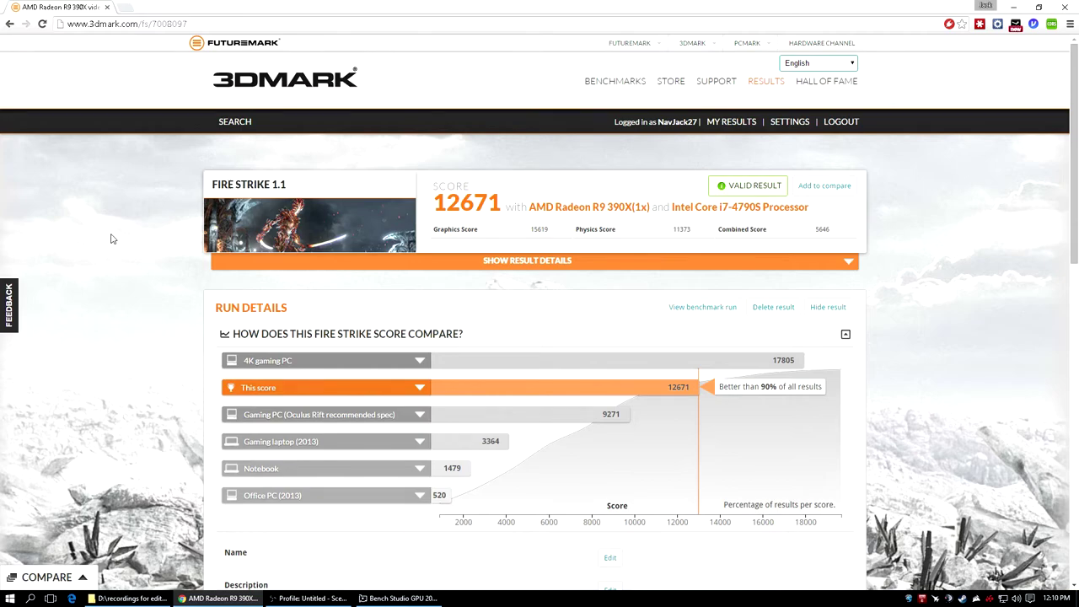
# - Scroll through the Fire Strike 1.1 result: 12671, better than 90% of results, graphics 15619
pyautogui.scroll(-1, 111, 260)
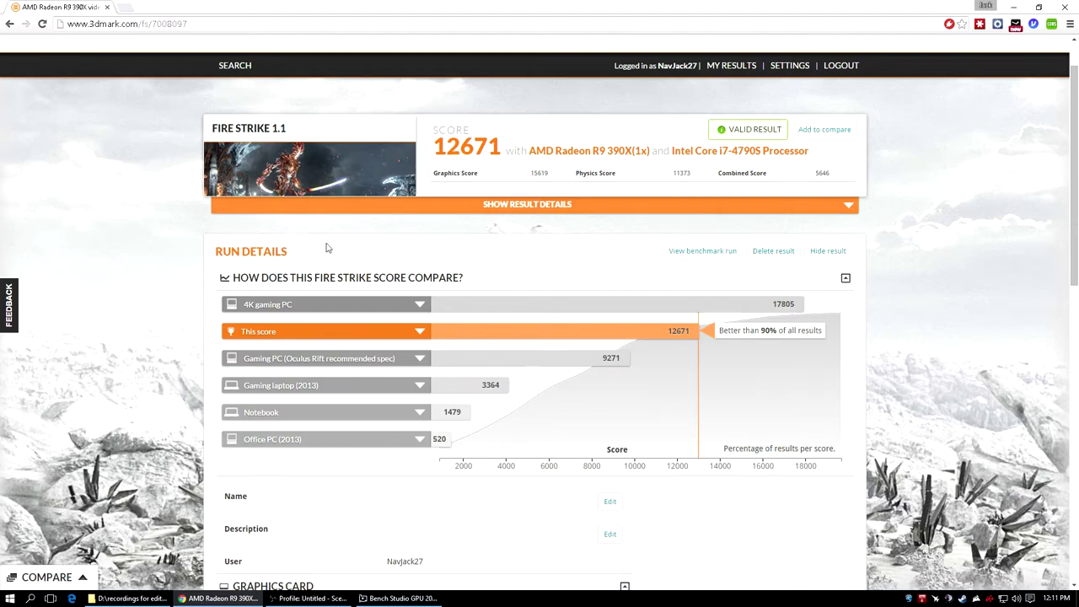
pyautogui.scroll(2, 490, 275)
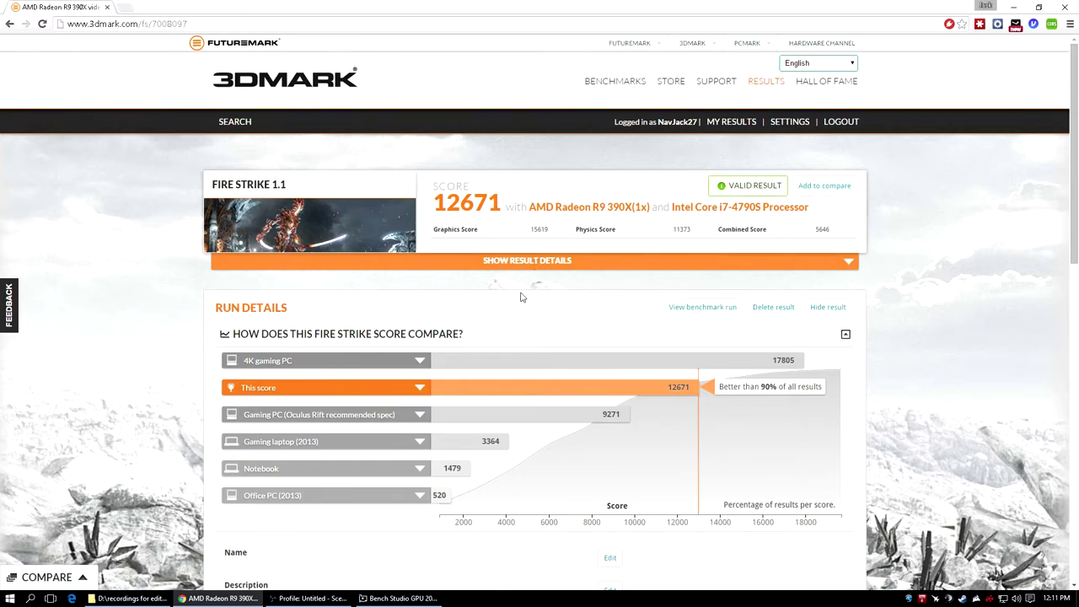
pyautogui.scroll(-1, 534, 282)
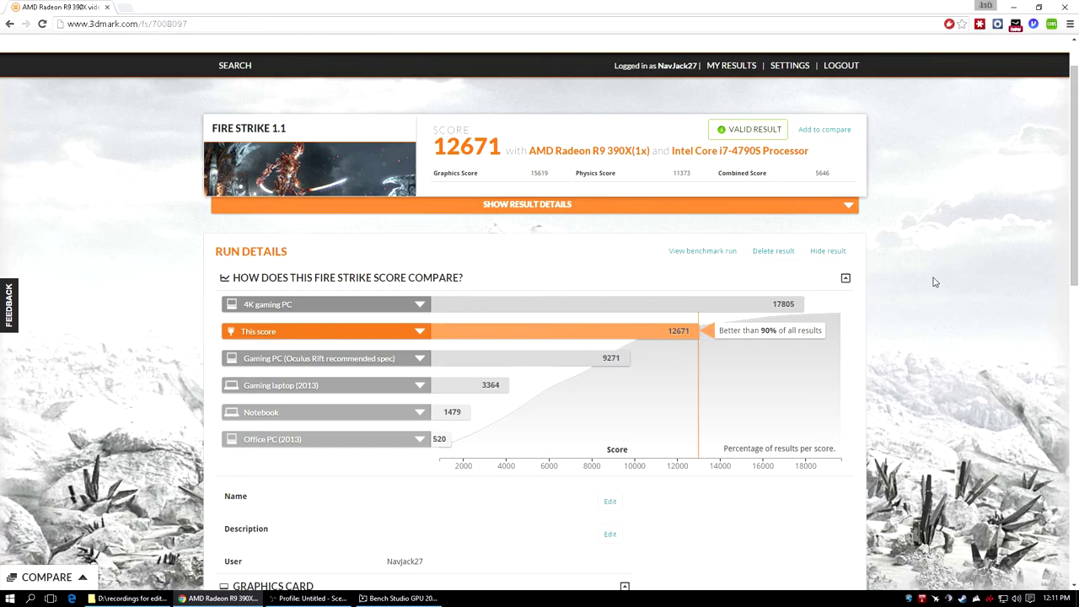
pyautogui.scroll(1, 500, 272)
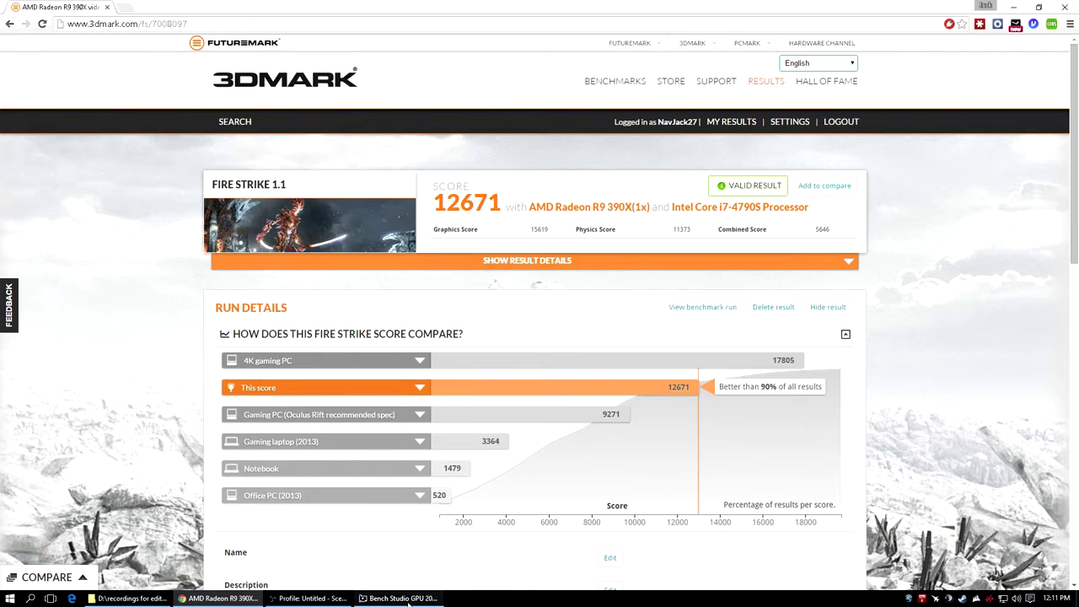
pyautogui.moveTo(408, 602)
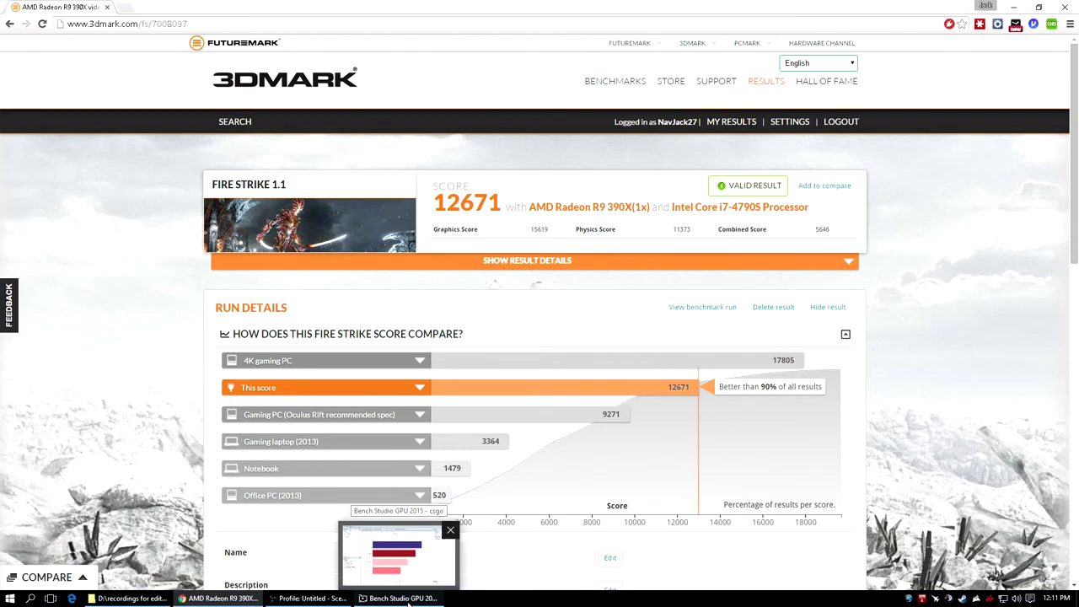
# - In Bench Studio, select csgo and view the Avg/Min/Max, Comparable Frame Rate and Frame Times charts
pyautogui.click(408, 600)
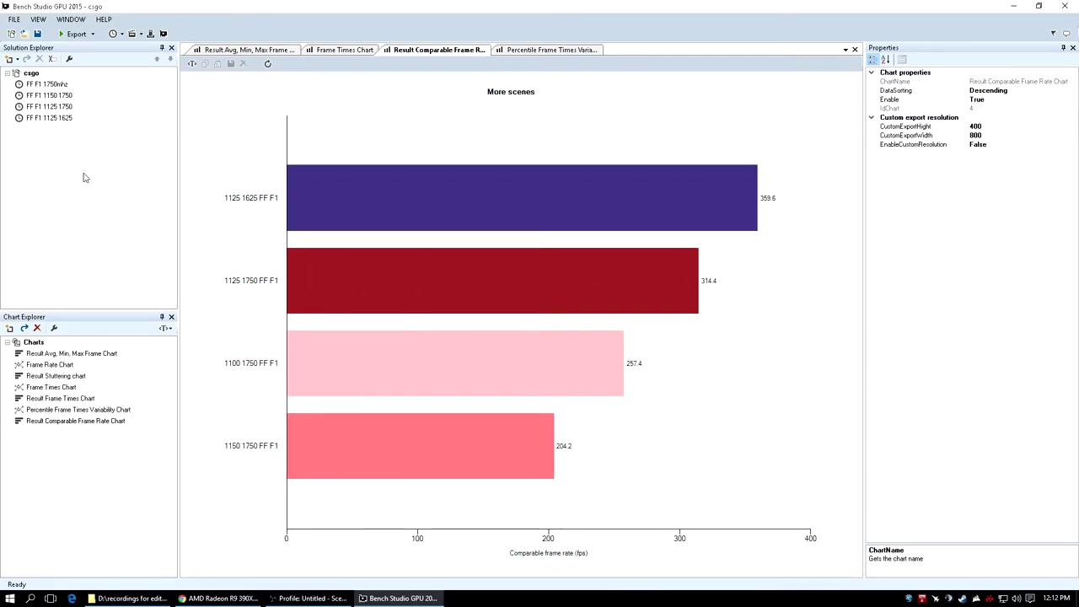
pyautogui.click(122, 181)
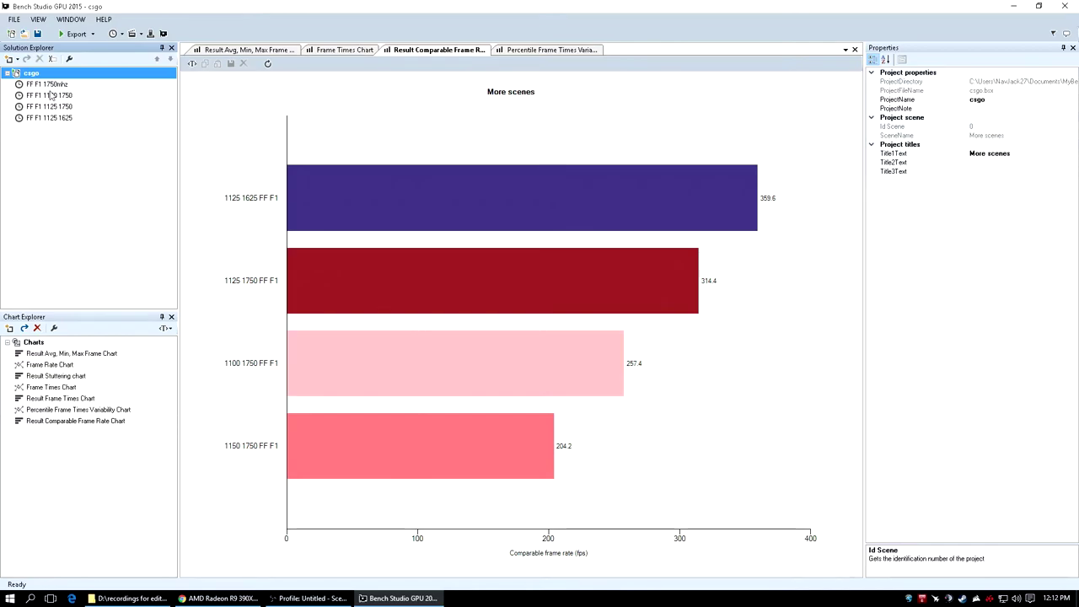
pyautogui.click(273, 50)
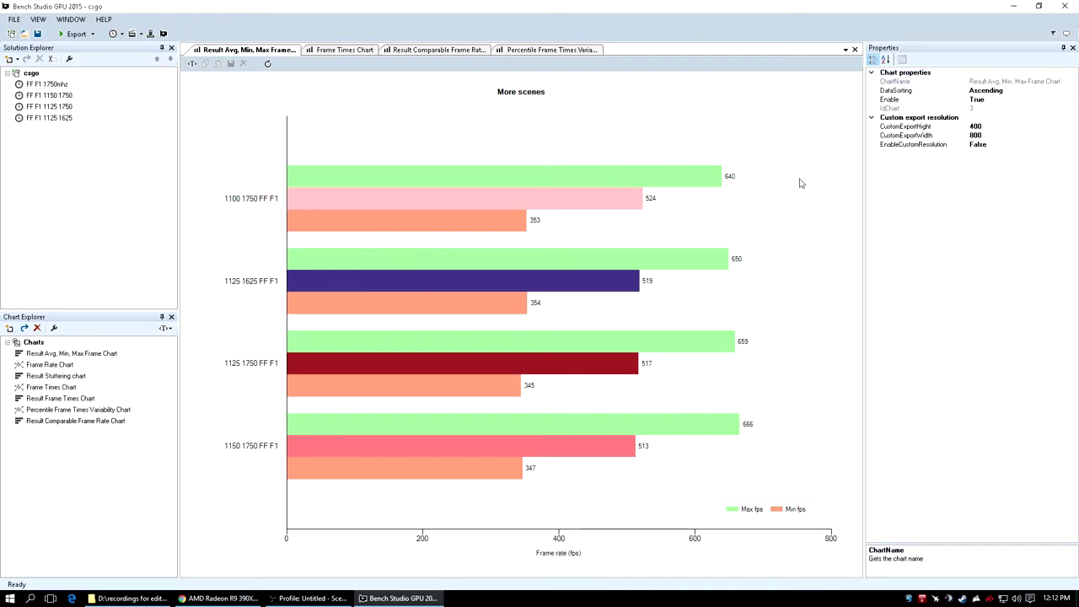
pyautogui.click(436, 49)
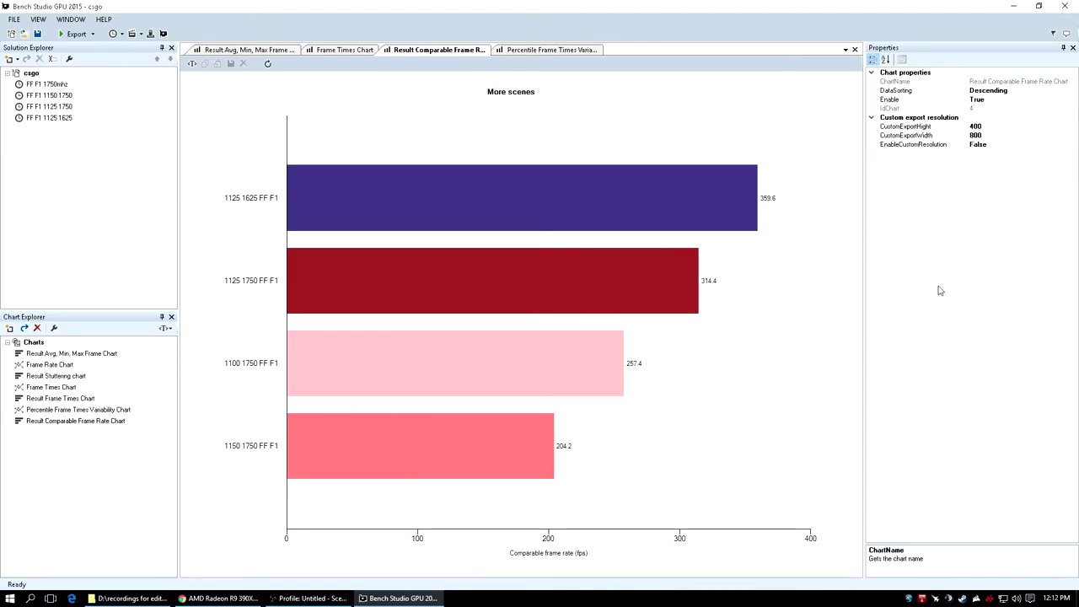
pyautogui.click(365, 52)
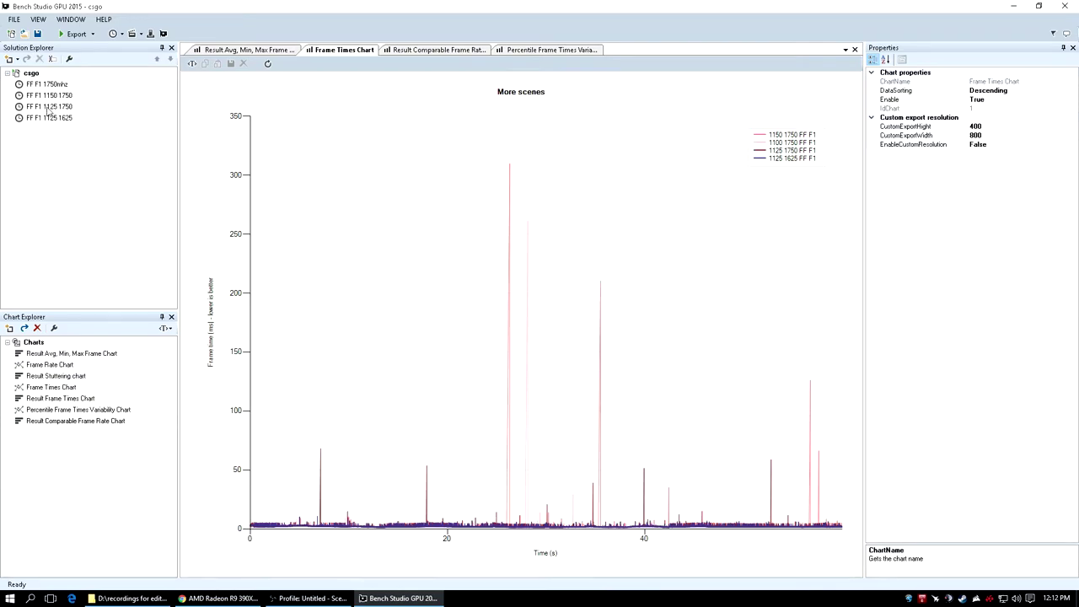
# - Set FF F1 1150 1750 and FF F1 1750mhz to Visible False, refresh, and reopen the comparable frame rate chart
pyautogui.click(107, 111)
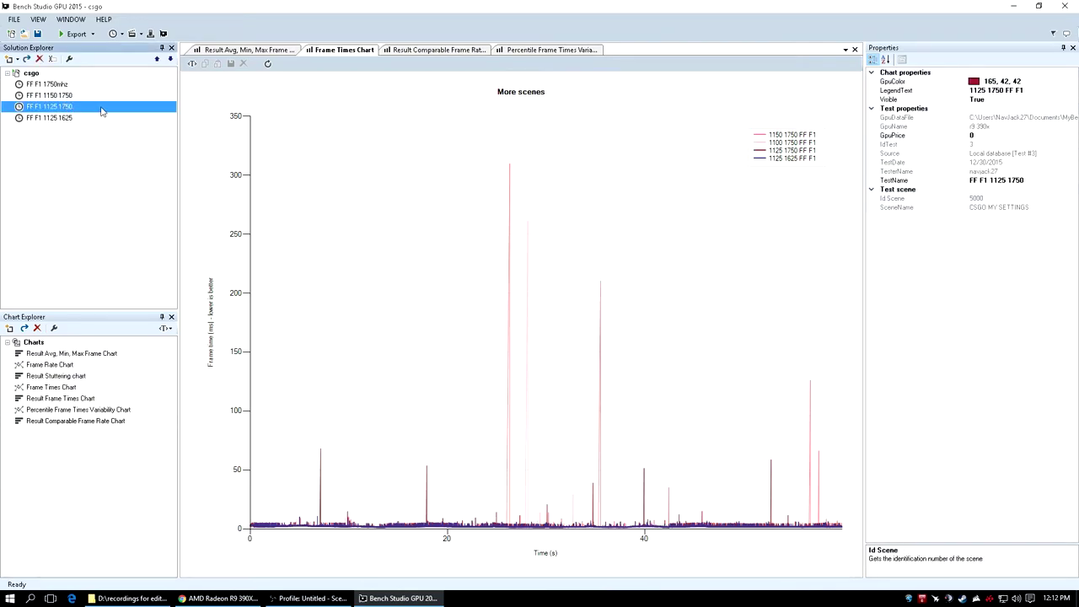
pyautogui.press('Up')
pyautogui.click(977, 99)
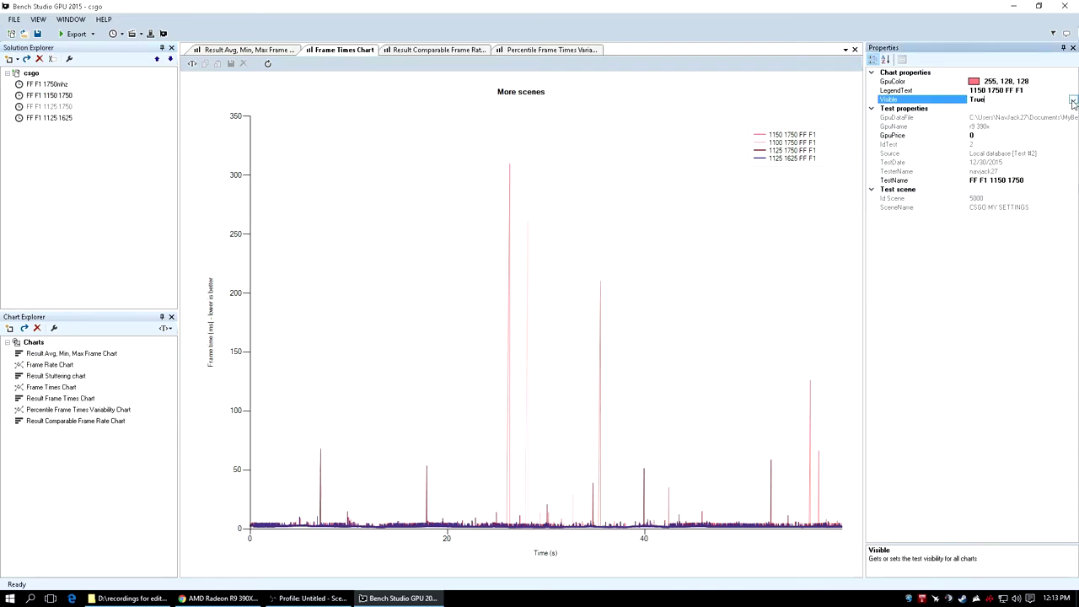
pyautogui.click(1072, 100)
pyautogui.click(978, 117)
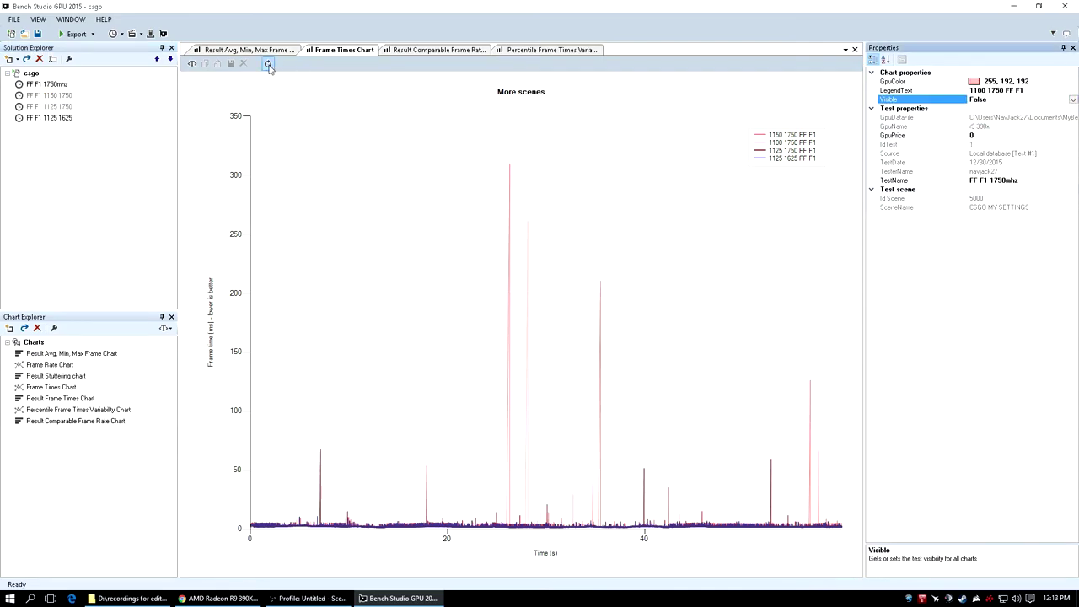
pyautogui.click(267, 66)
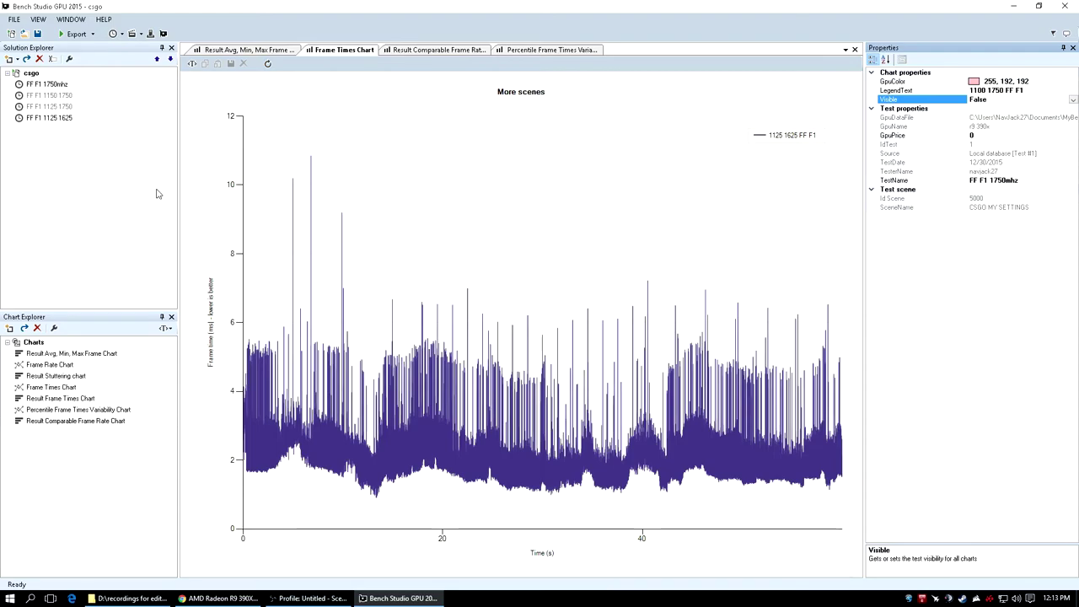
pyautogui.click(72, 121)
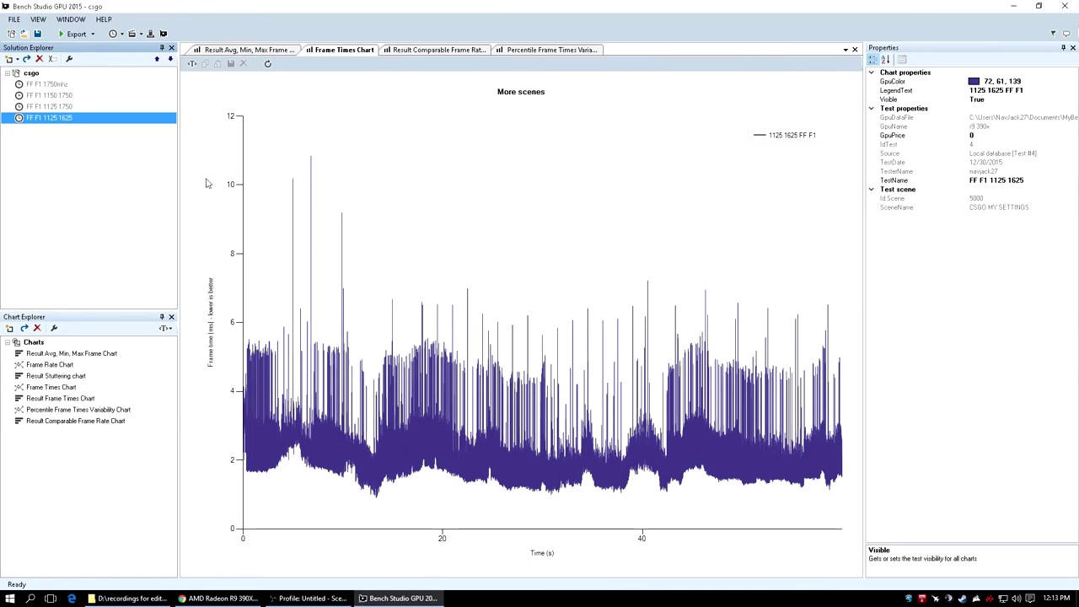
pyautogui.click(447, 50)
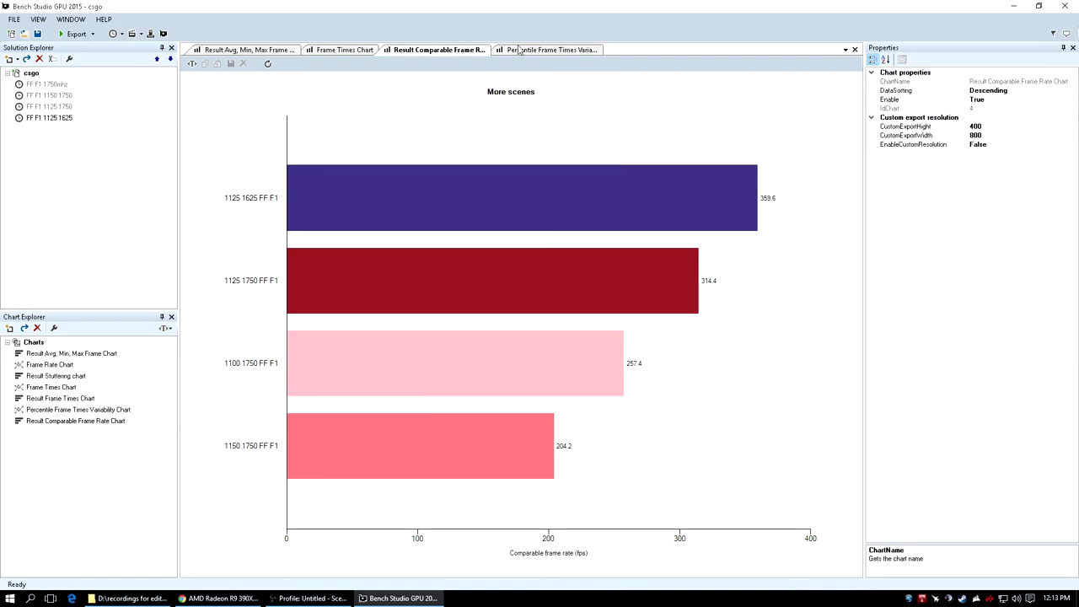